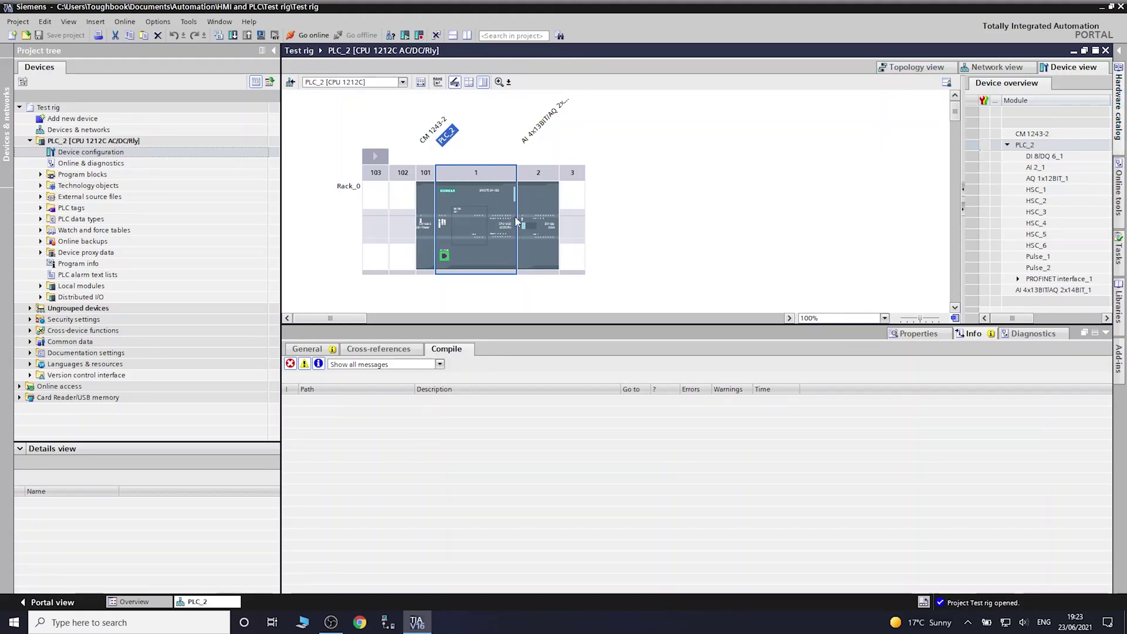
Delete the CM 1243-2 in slot 101 and confirm the deletion, leaving the CPU 1212C and analog module.
click(426, 213)
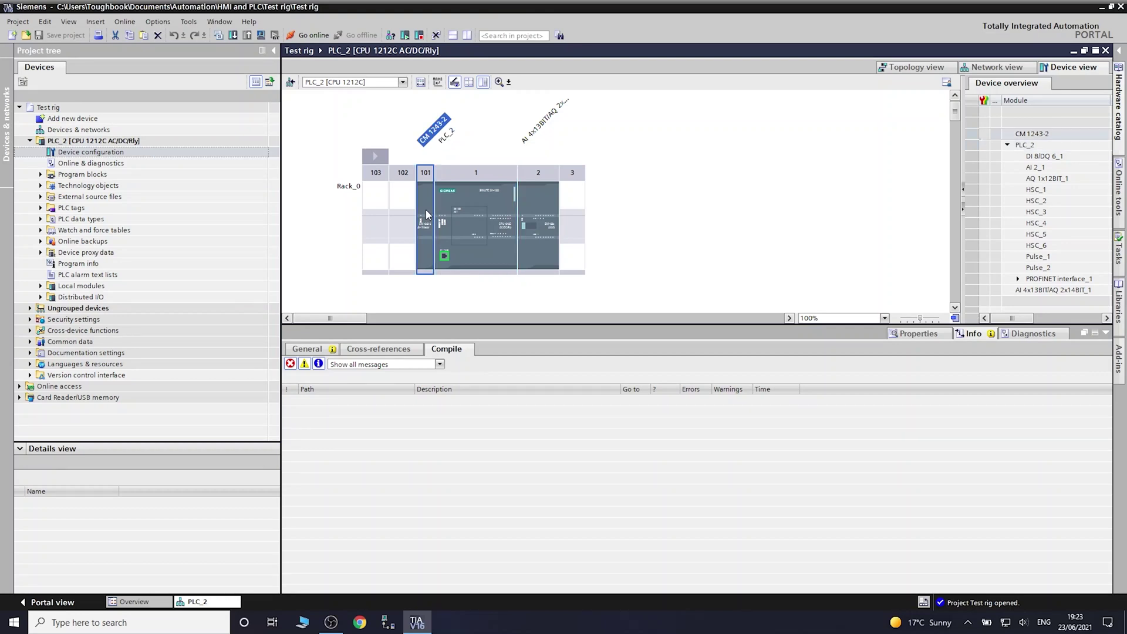
double_click(424, 209)
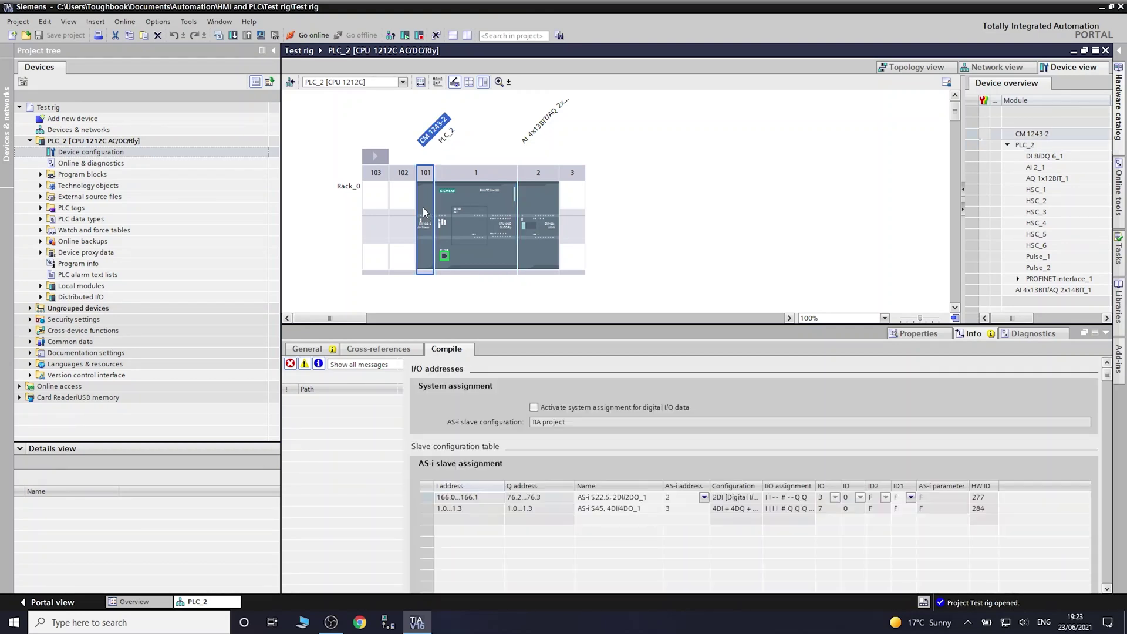
key(Delete)
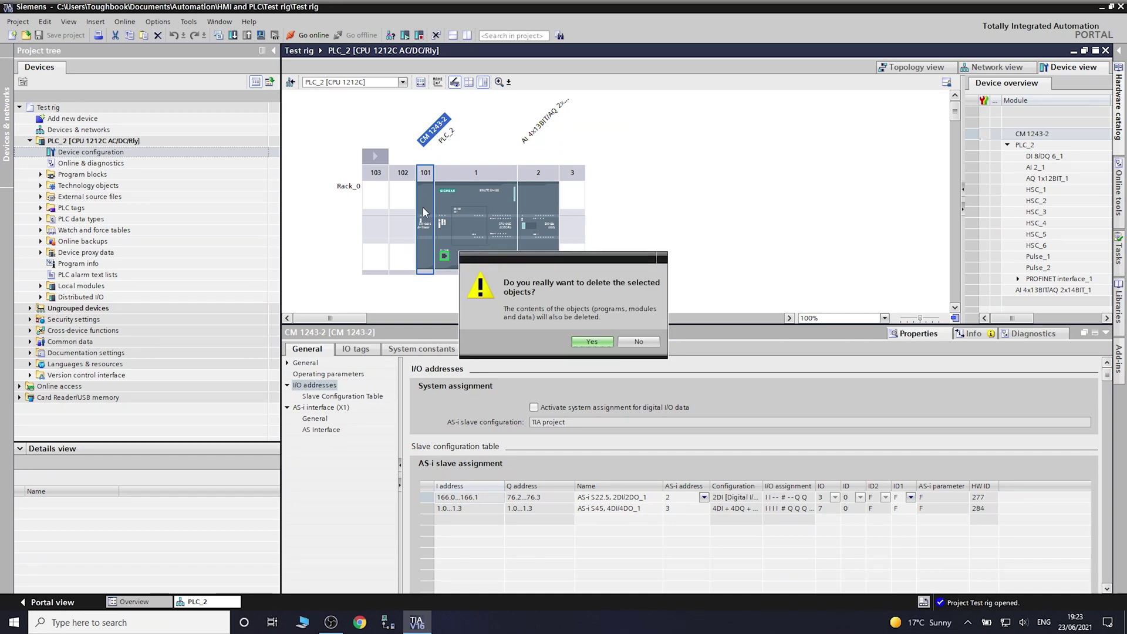
click(592, 342)
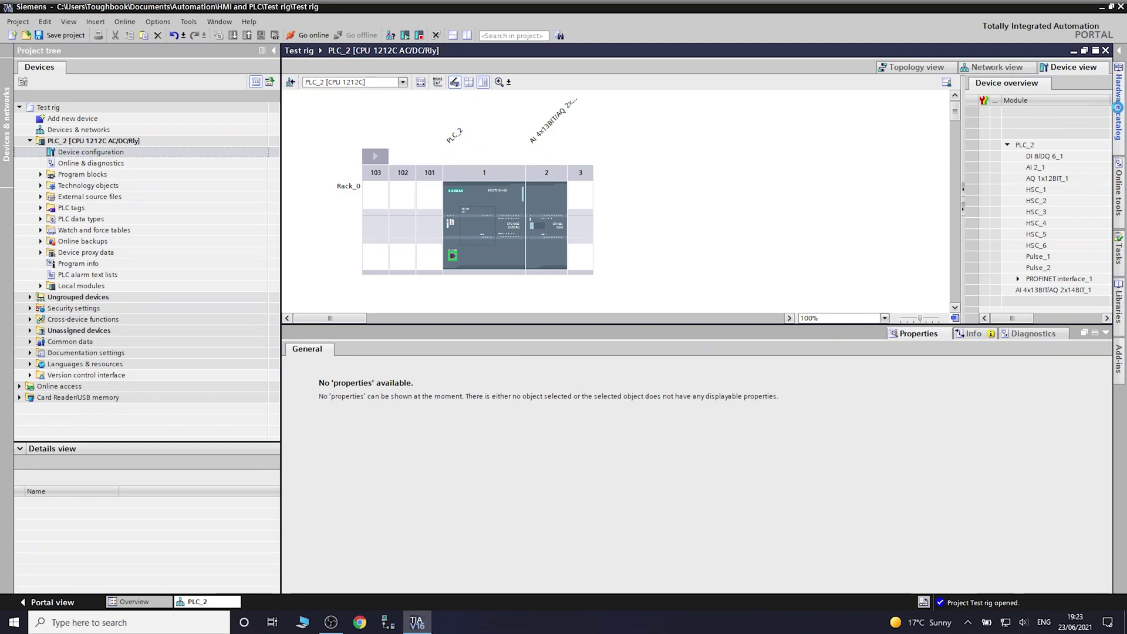
Search the catalog for 2435Dx and drop the CM 1243-5 (6GK7 243-5DX30-0XE0) into slot 101.
click(1118, 107)
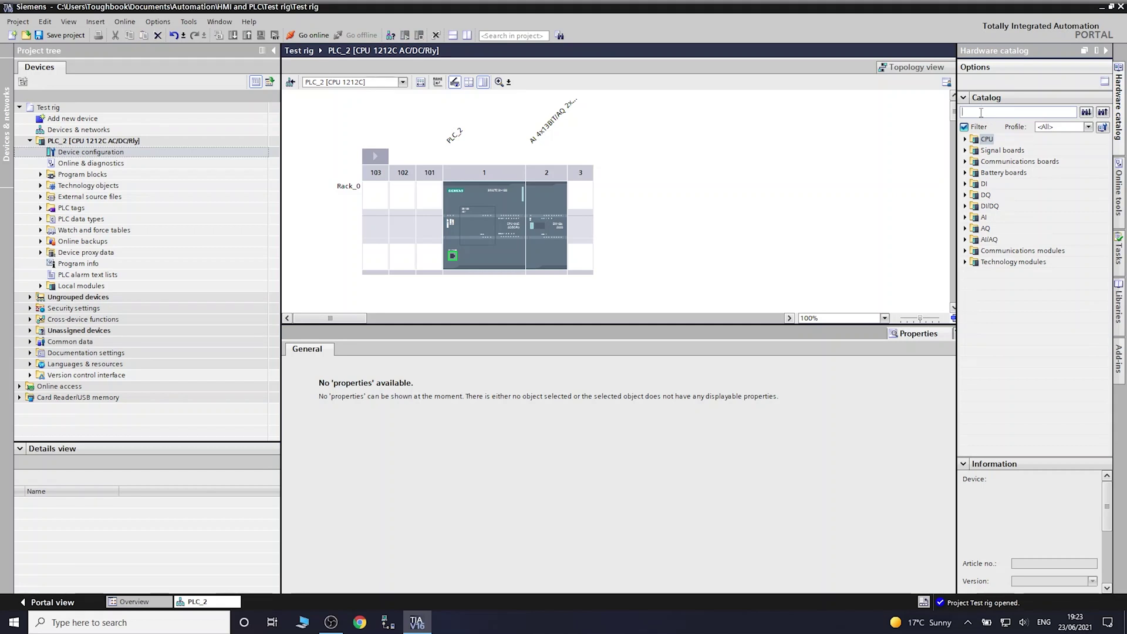
text(2435Dx)
key(Return)
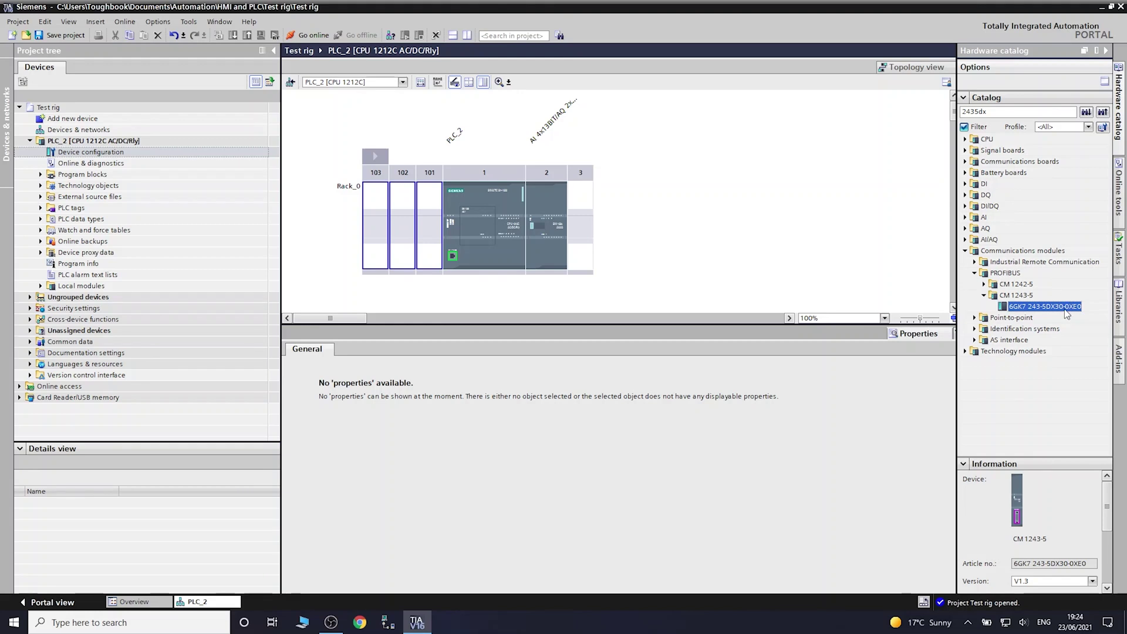
drag(630, 308, 431, 197)
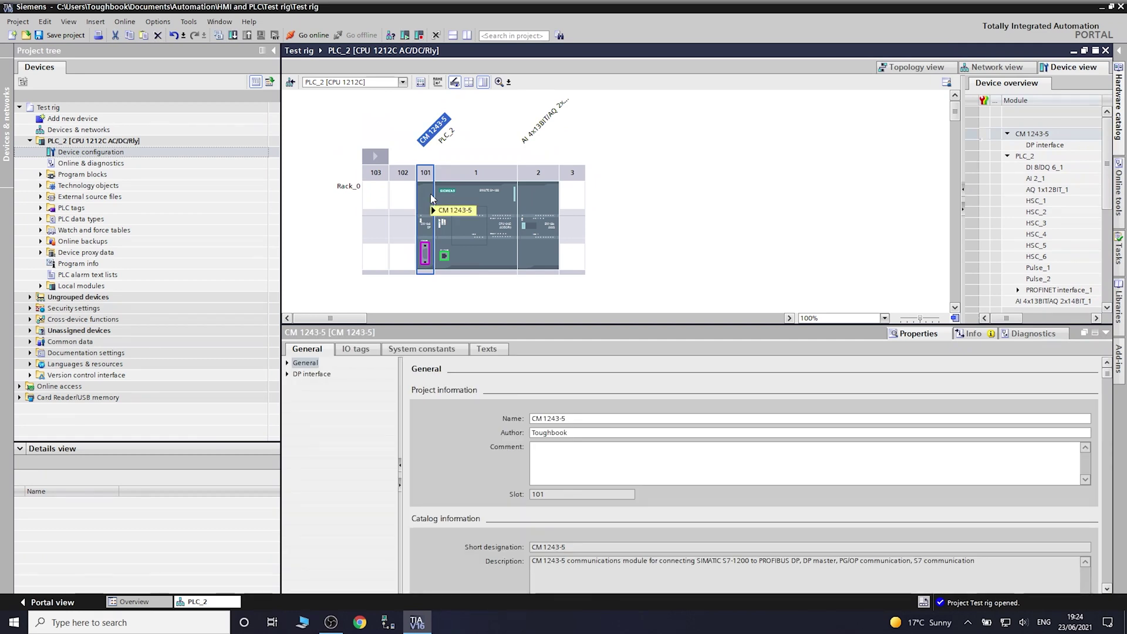
Check the CM 1243-5's DP interface PROFIBUS address, which is 2.
click(290, 374)
click(316, 385)
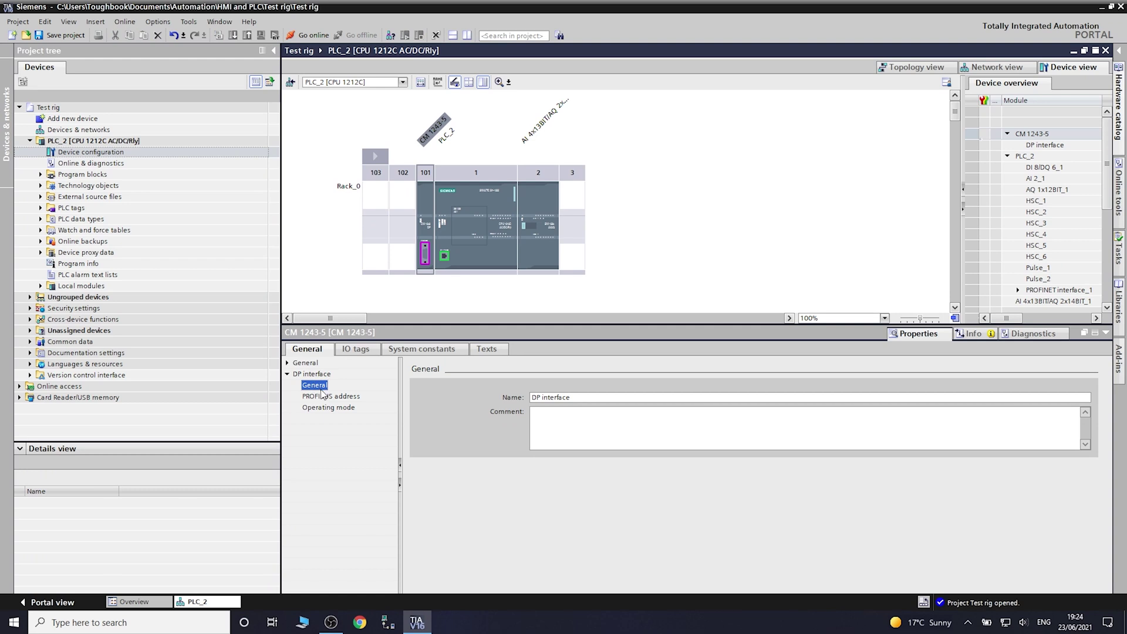
click(328, 398)
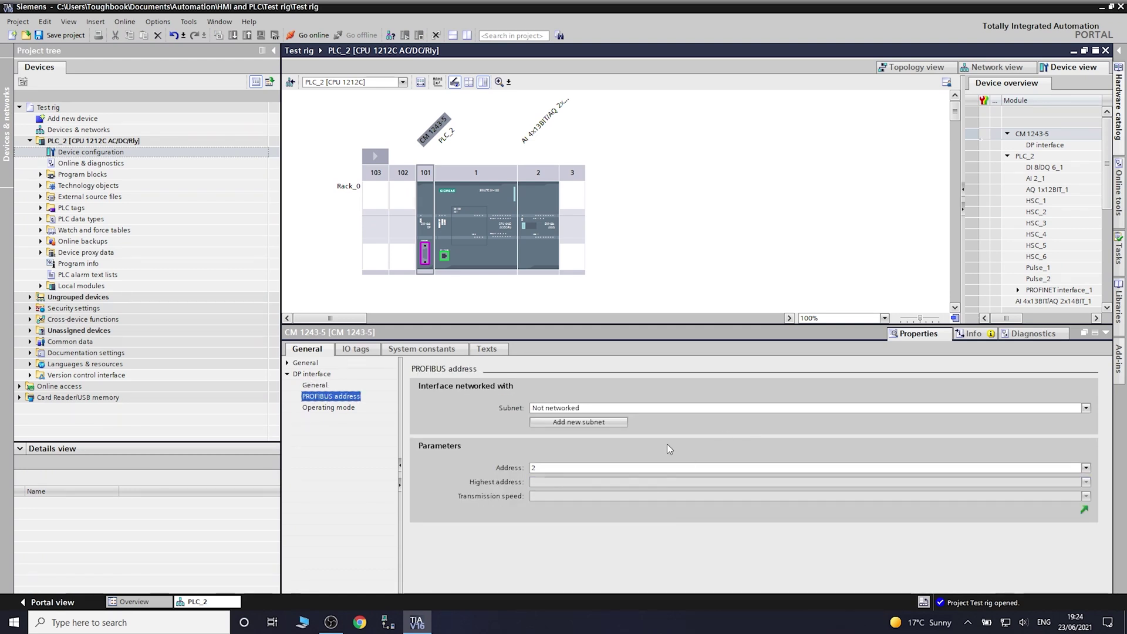
double_click(536, 470)
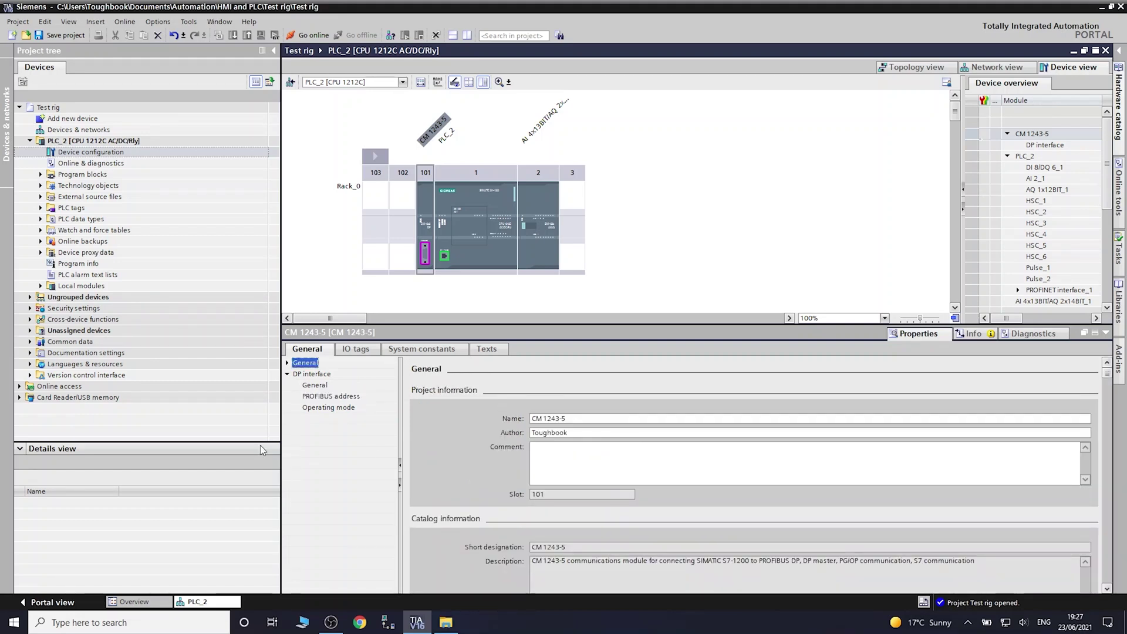
Review the module's project information, I&M and catalog details, then switch to the Network view.
click(287, 363)
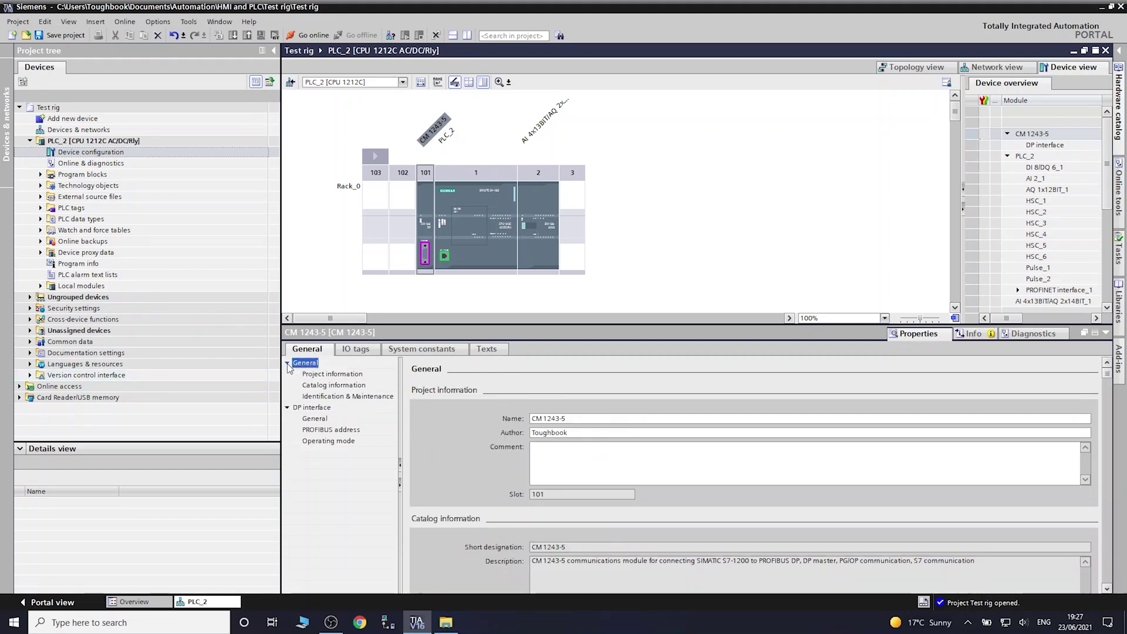
click(343, 376)
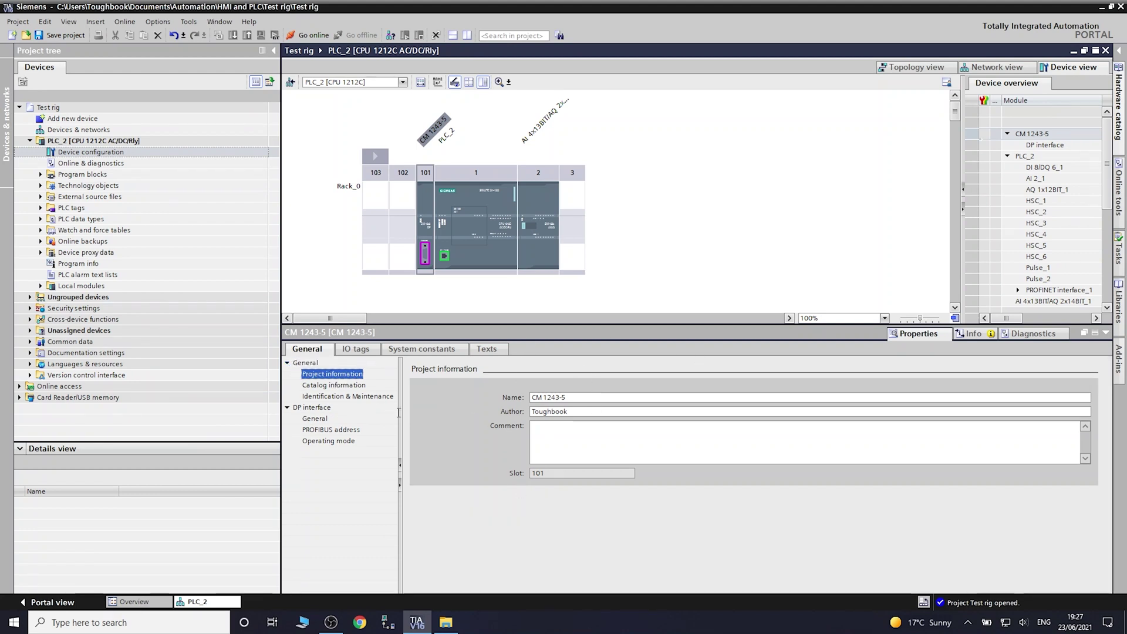
click(325, 397)
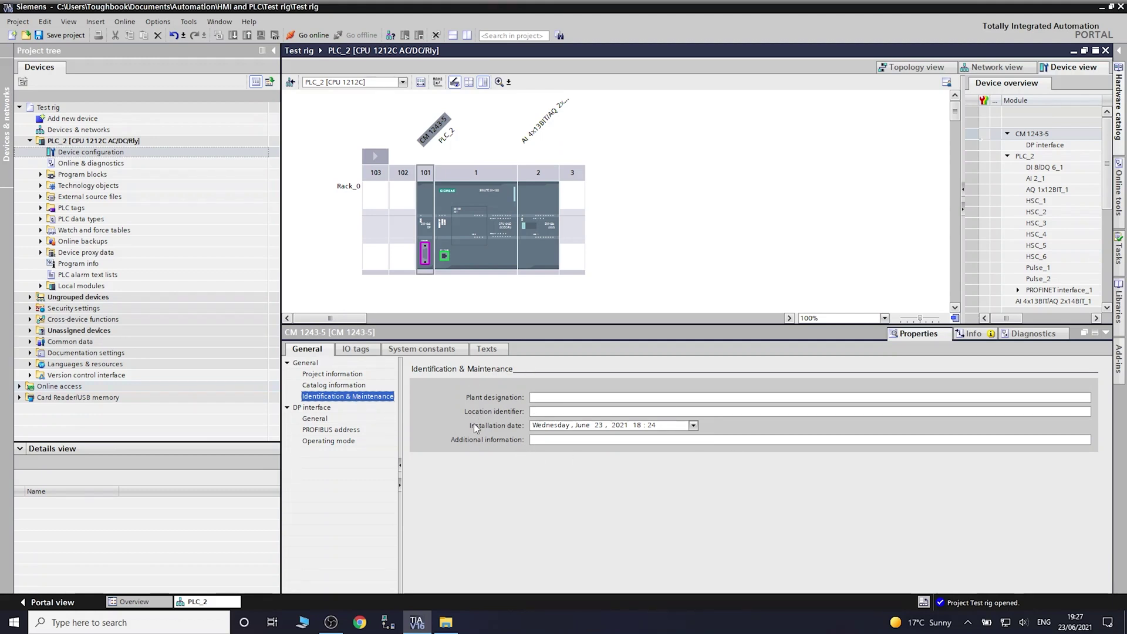
click(336, 387)
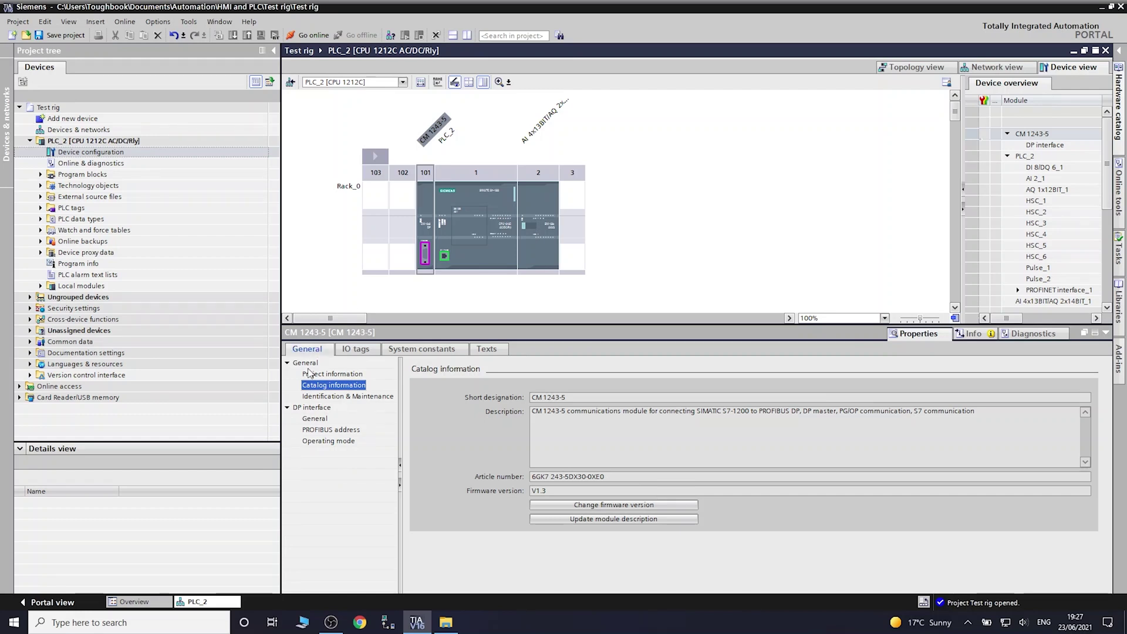
click(1007, 68)
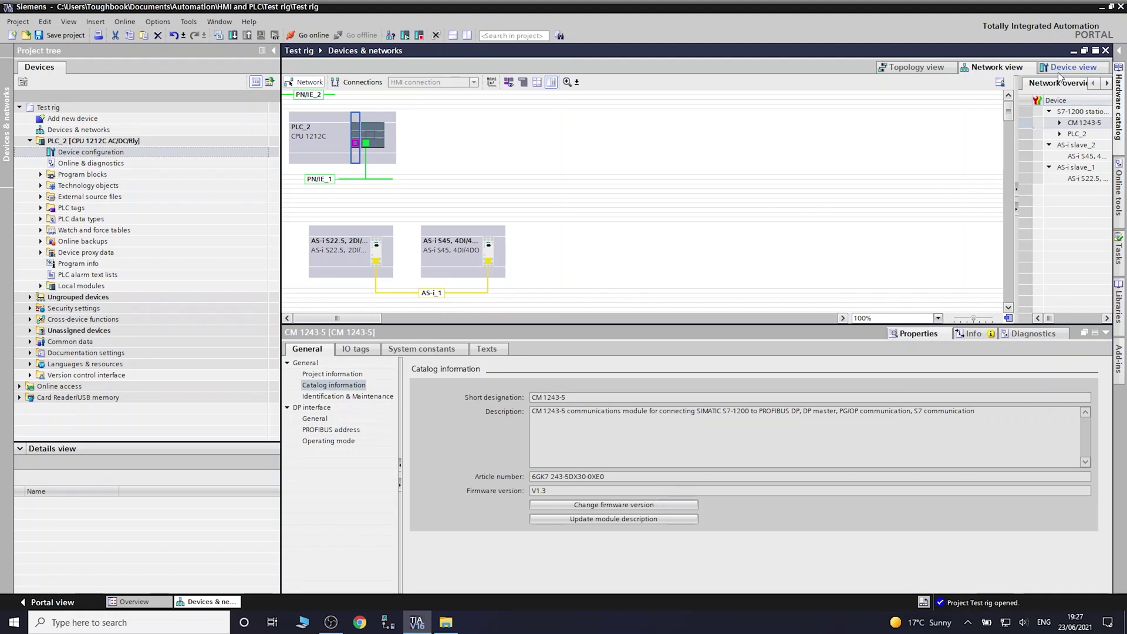
Search 6gk14152ba10 and place the DP/AS-i Link Advanced as Link_1 to the right of PLC_2.
click(1117, 115)
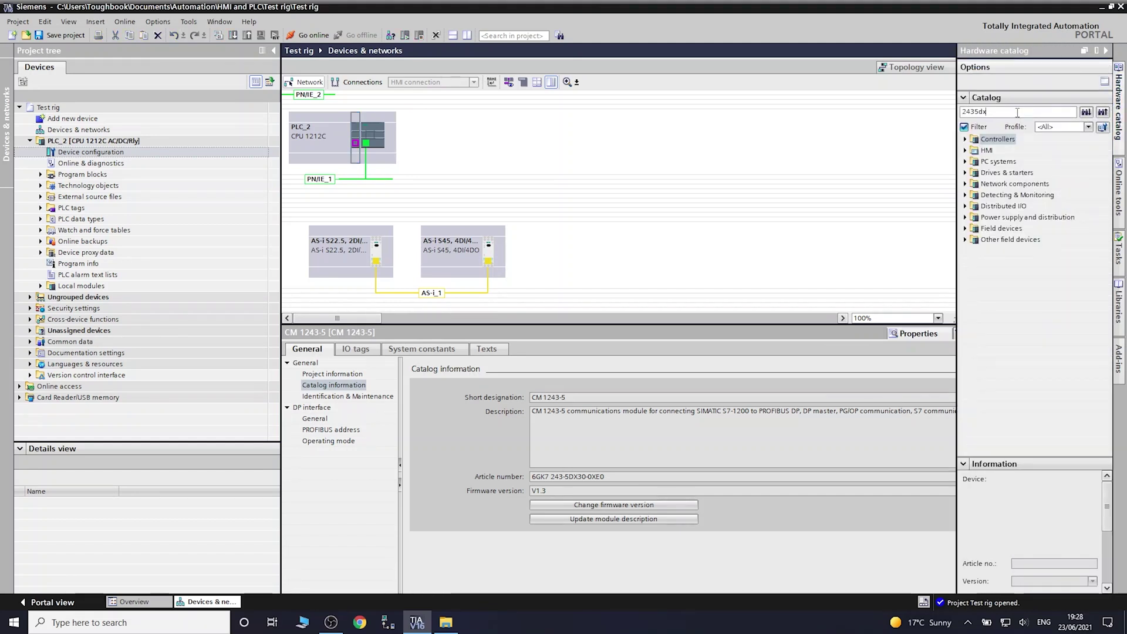
double_click(1018, 113)
text(6gk14152ba10)
key(Return)
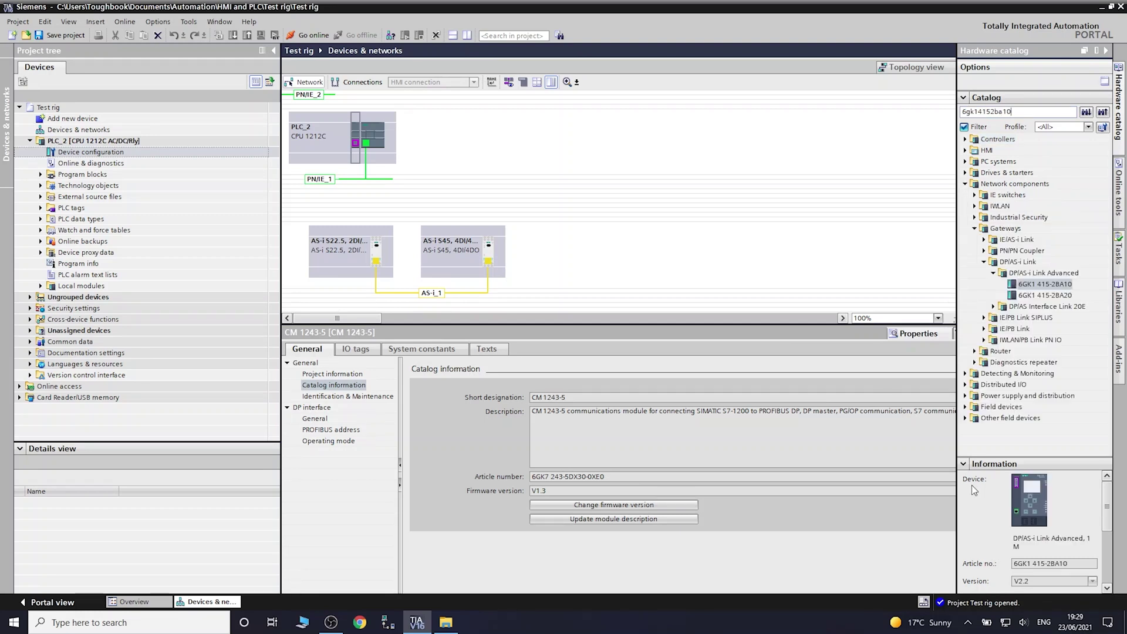
click(1055, 286)
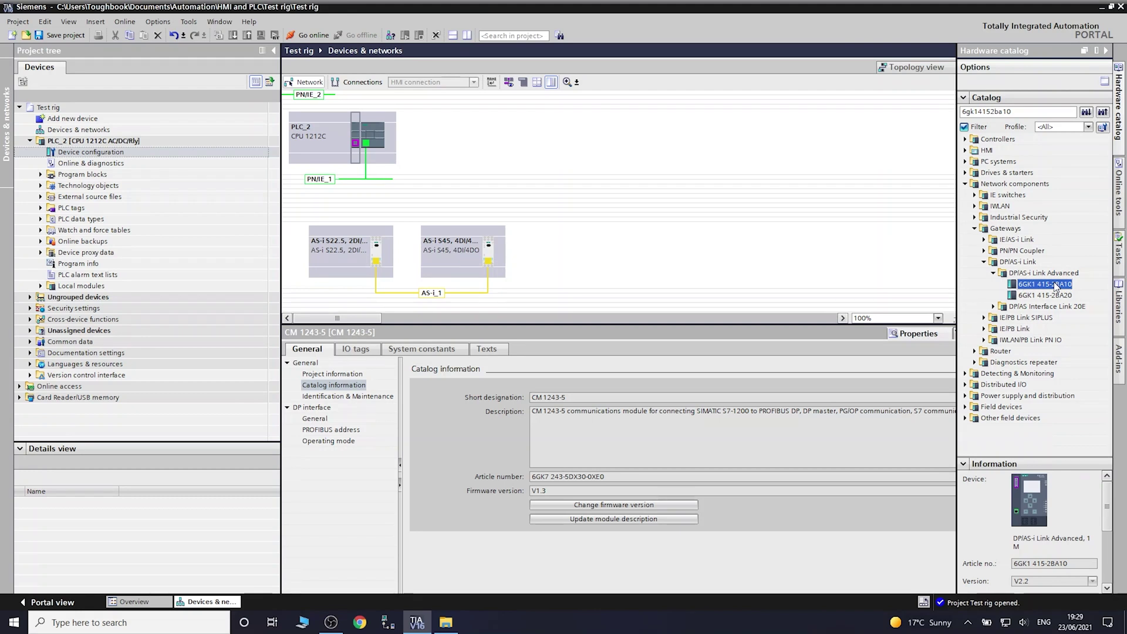
drag(1055, 286, 518, 139)
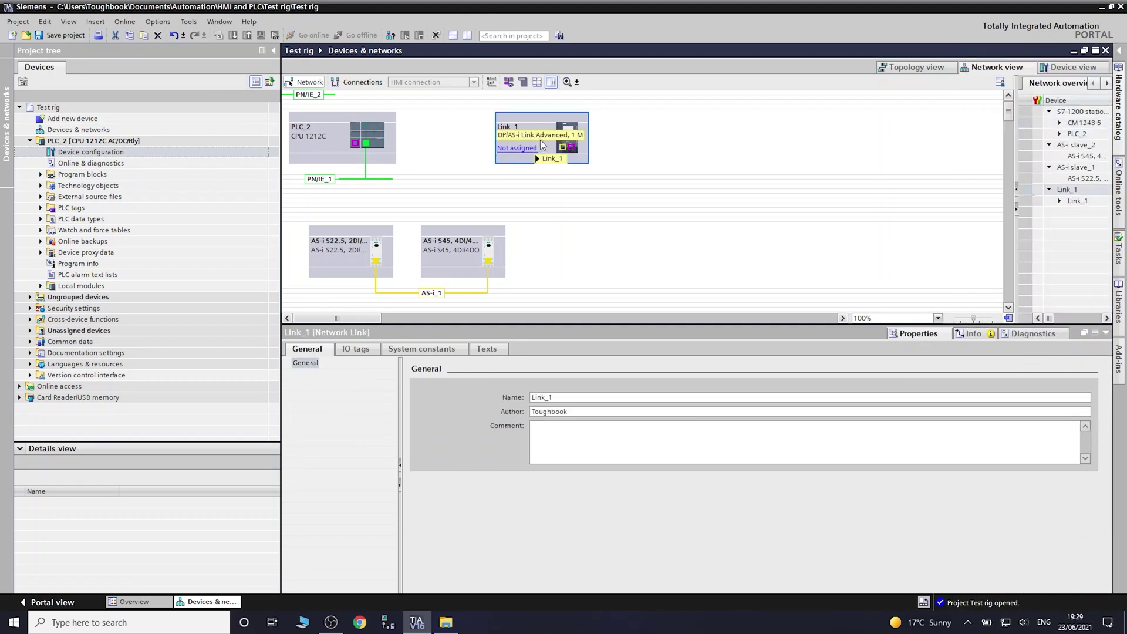
drag(537, 136, 492, 137)
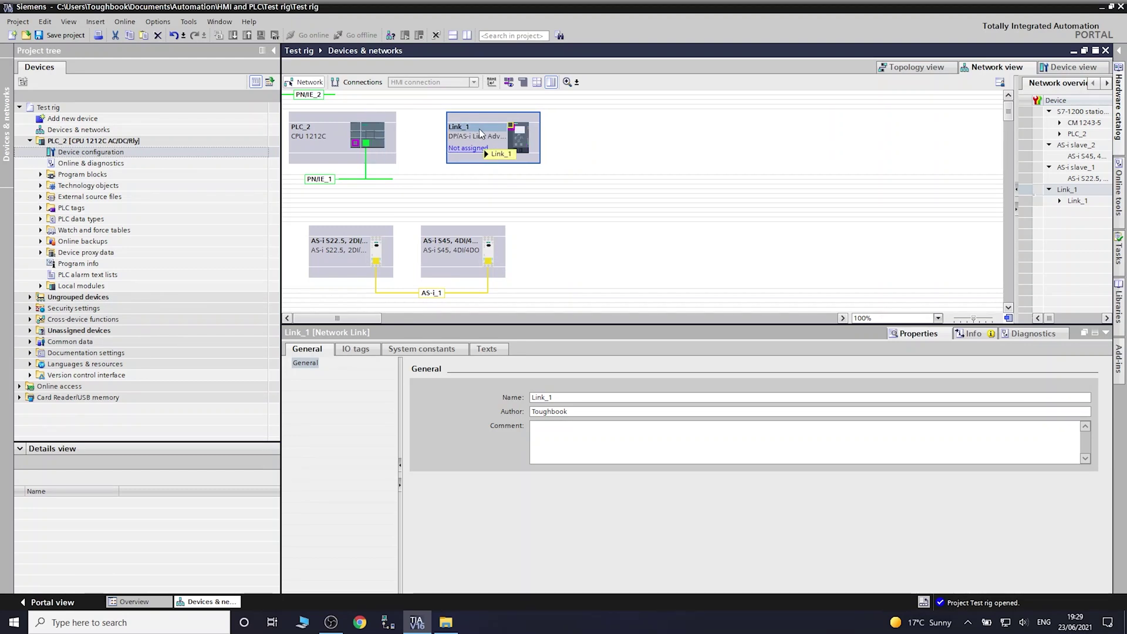
drag(479, 131, 571, 135)
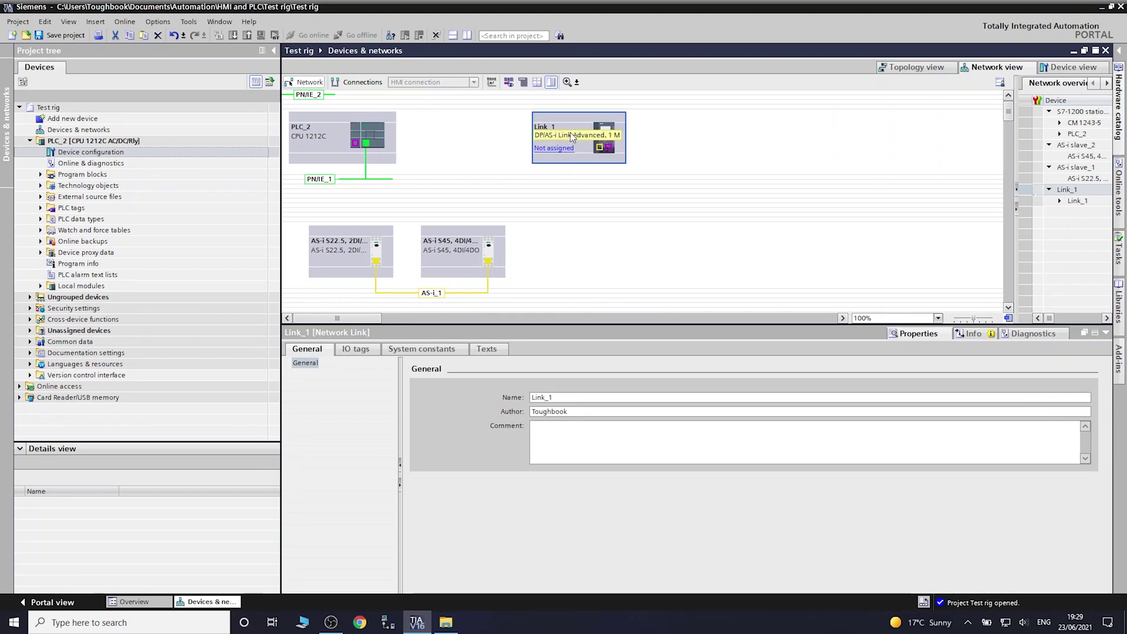
click(356, 143)
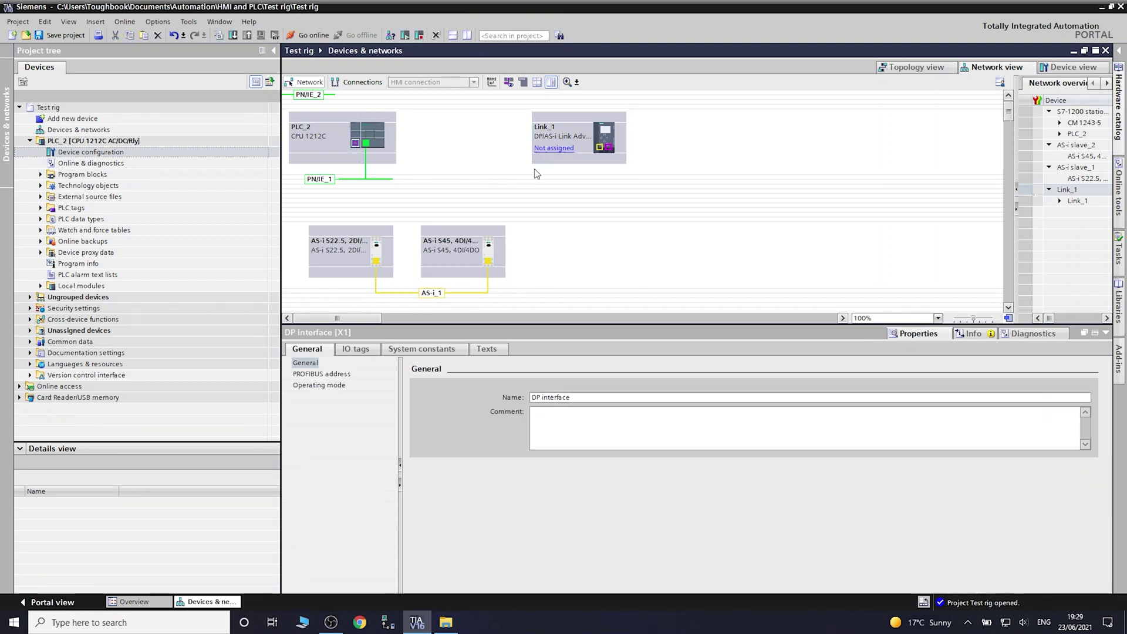
Wire PLC_2's DP port to Link_1, creating PLC_2.DP-Mastersystem (1).
drag(356, 143, 611, 159)
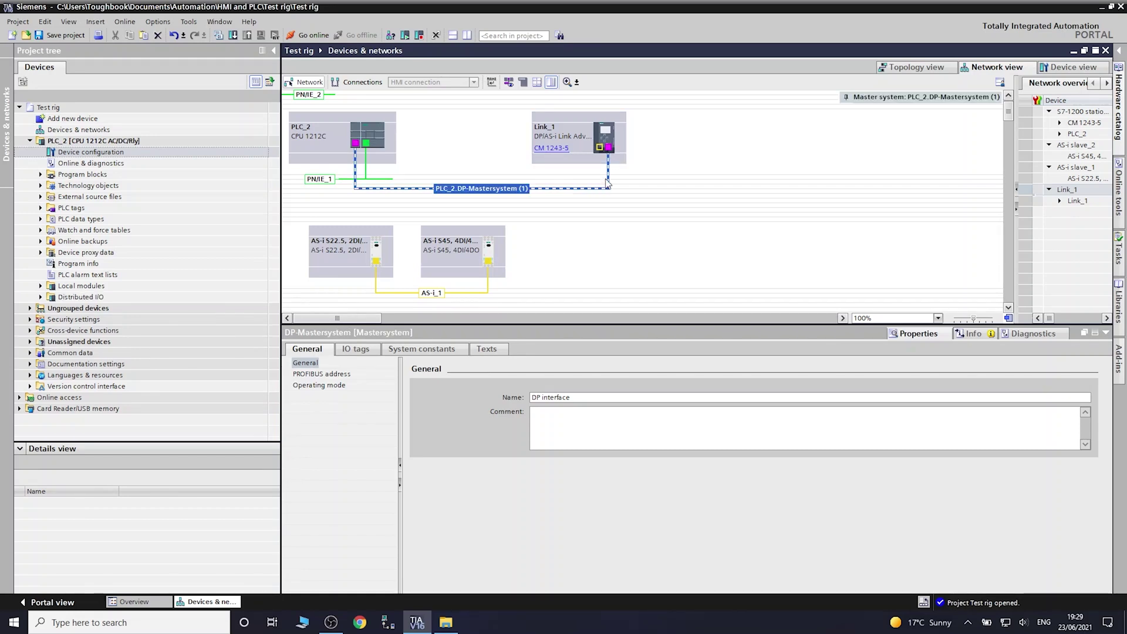
click(572, 132)
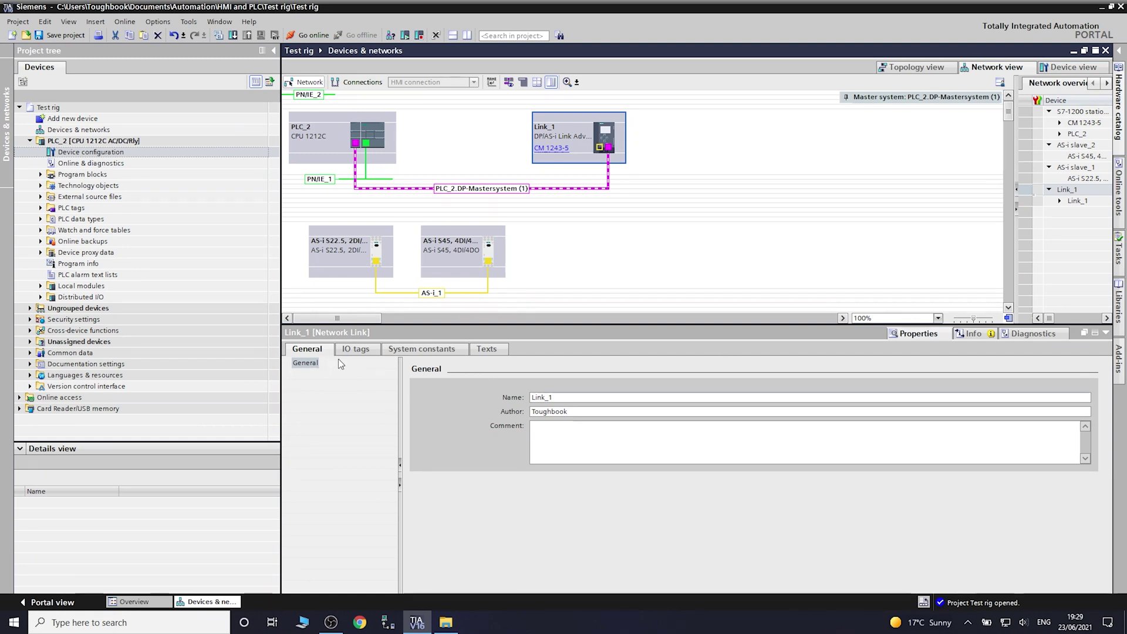
Select Link_1's DP/AS-i module and scroll its IO tags, showing Sensor in at %I1.0.
click(605, 139)
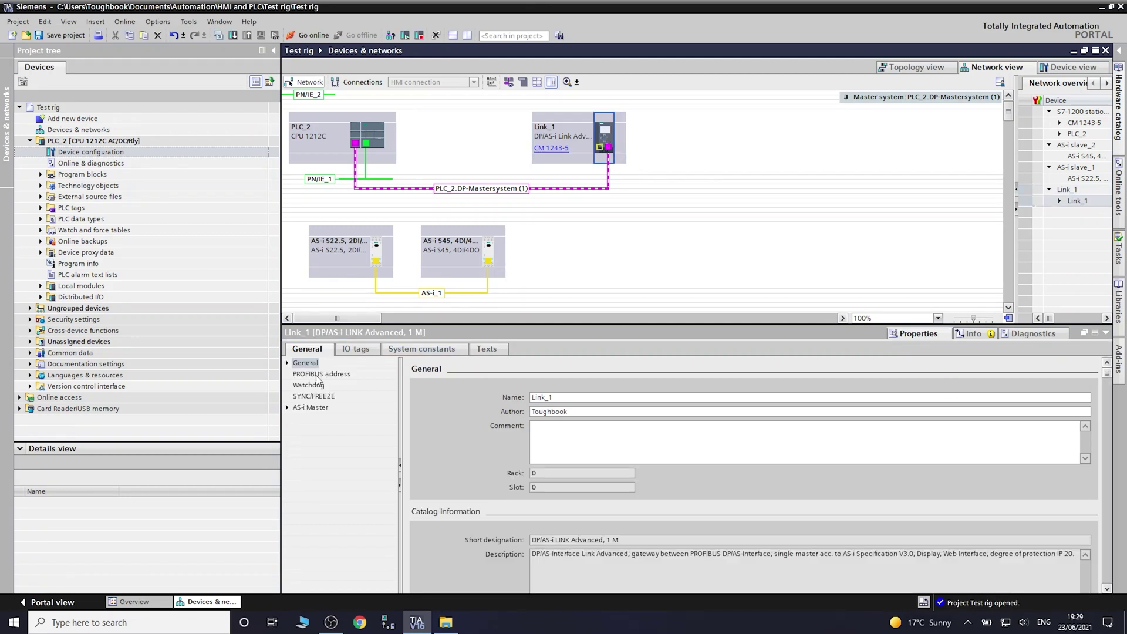
click(319, 376)
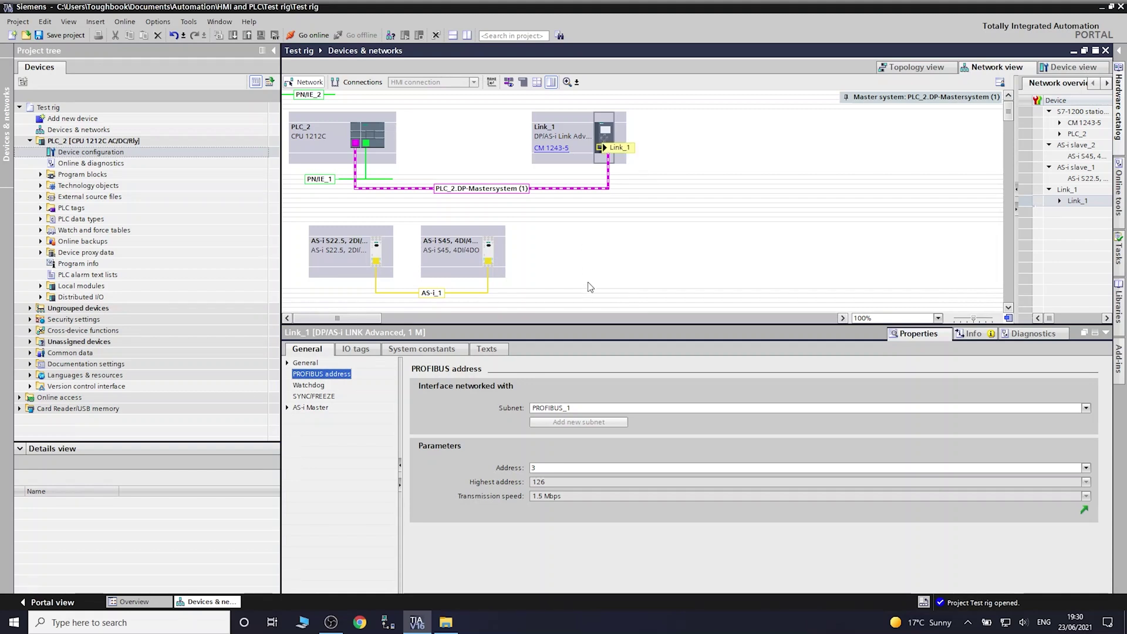
click(355, 349)
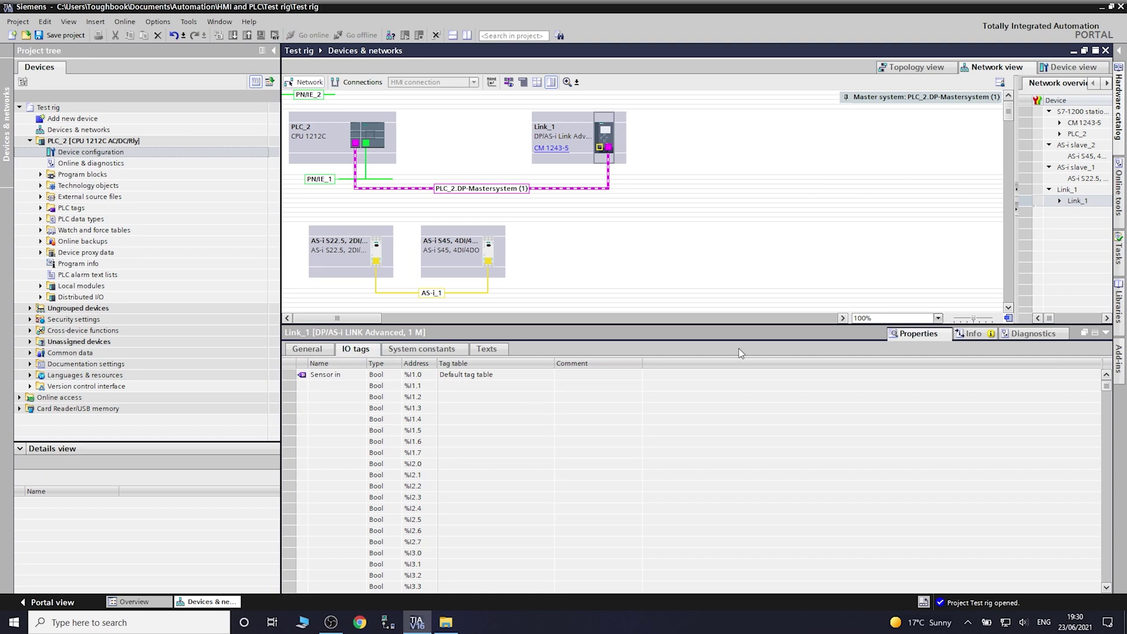
drag(1107, 386, 1107, 470)
drag(1110, 415, 1100, 359)
Connect Link_1's yellow AS-i port to the slaves' AS-i_1 network line.
drag(600, 147, 378, 265)
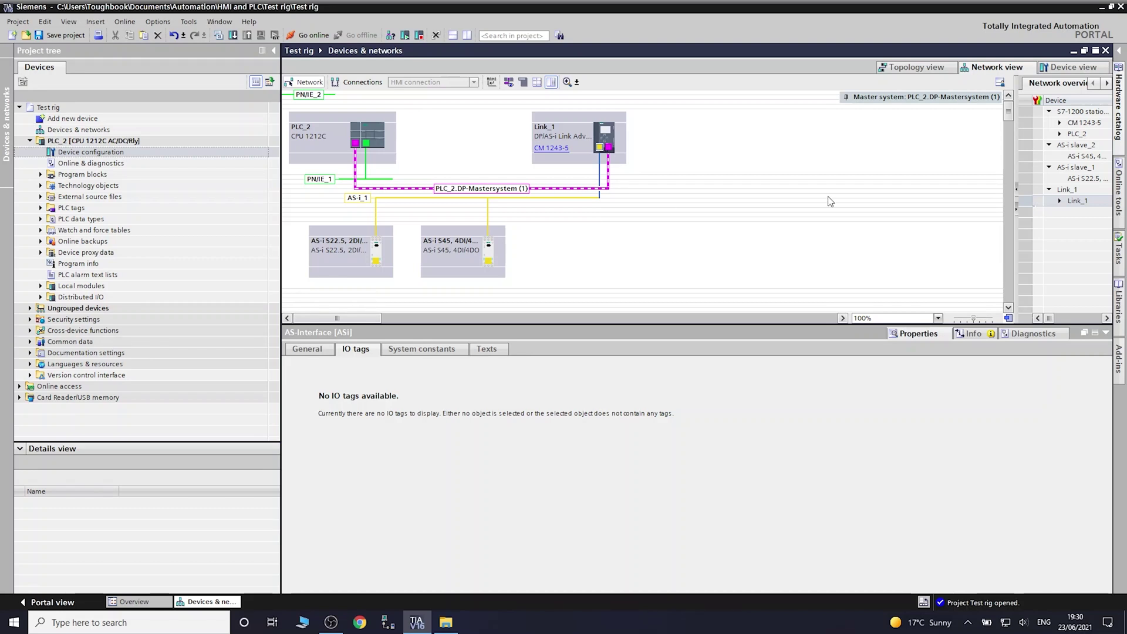
Drag the AS-i K45 2DI/2DO (3RK1 400-1BQ20-0AA3) from the catalog onto the network as AS-i slave_3.
click(1118, 116)
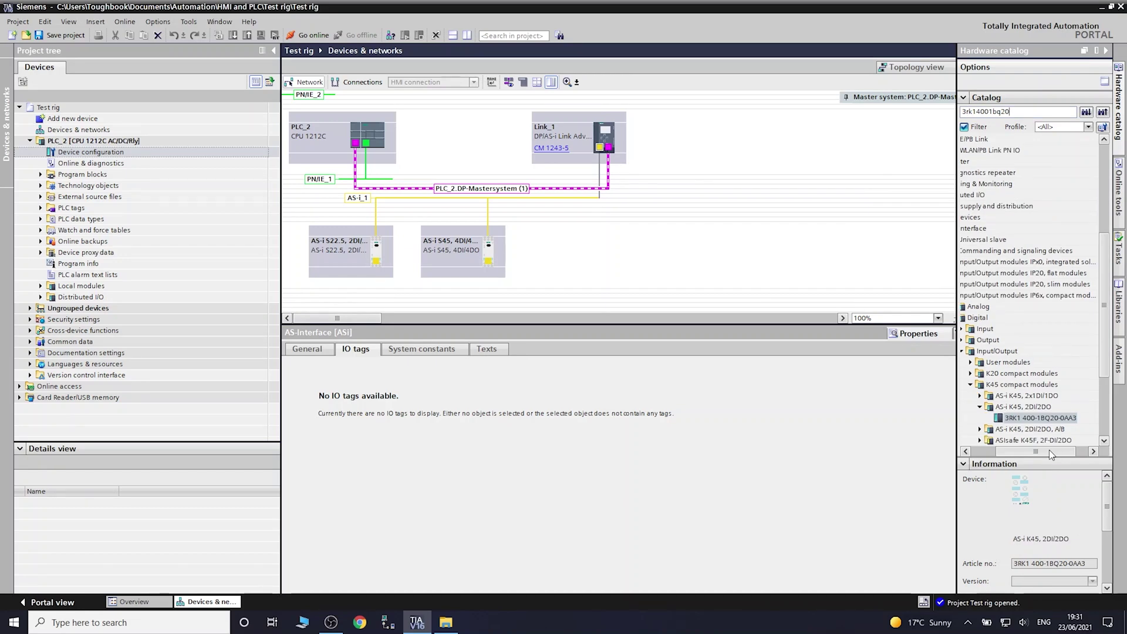
drag(1021, 418, 583, 251)
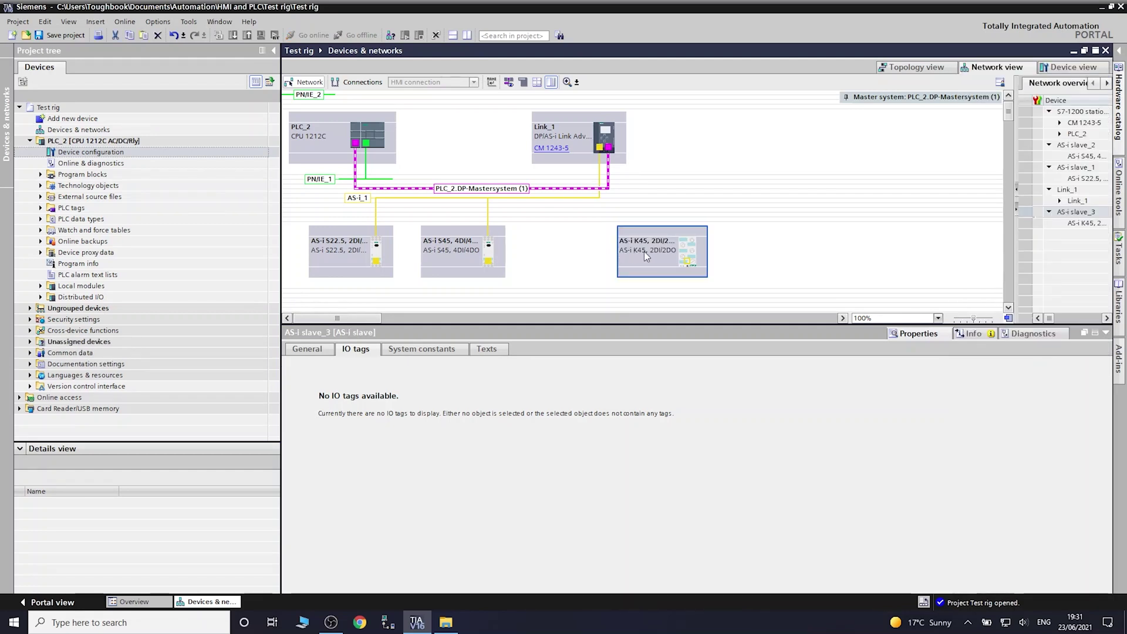
Move AS-i slave_3 beside the S45 and wire it to AS-i_1, addressed %I1.2–%I1.3 and %Q1.0–%Q1.1.
drag(653, 248, 582, 252)
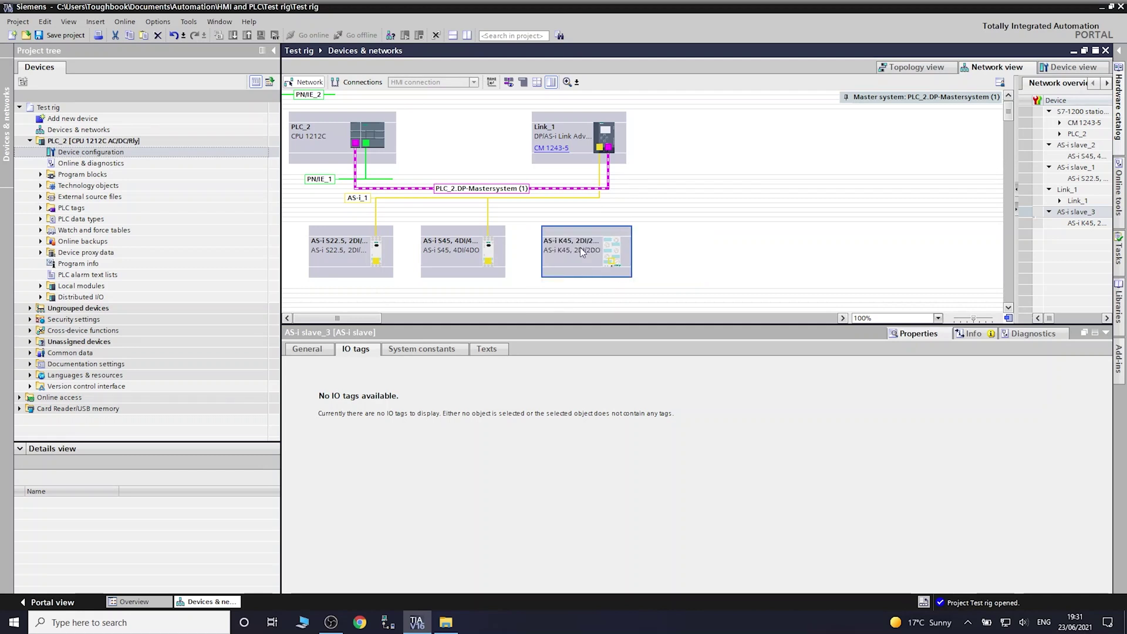
drag(488, 261, 611, 262)
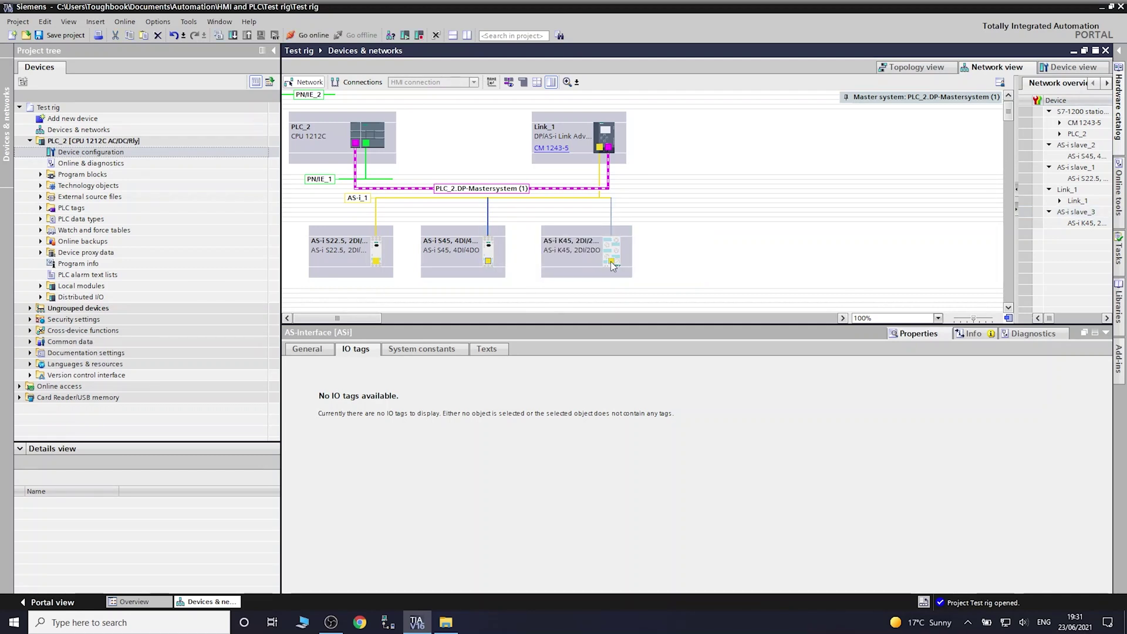
click(615, 256)
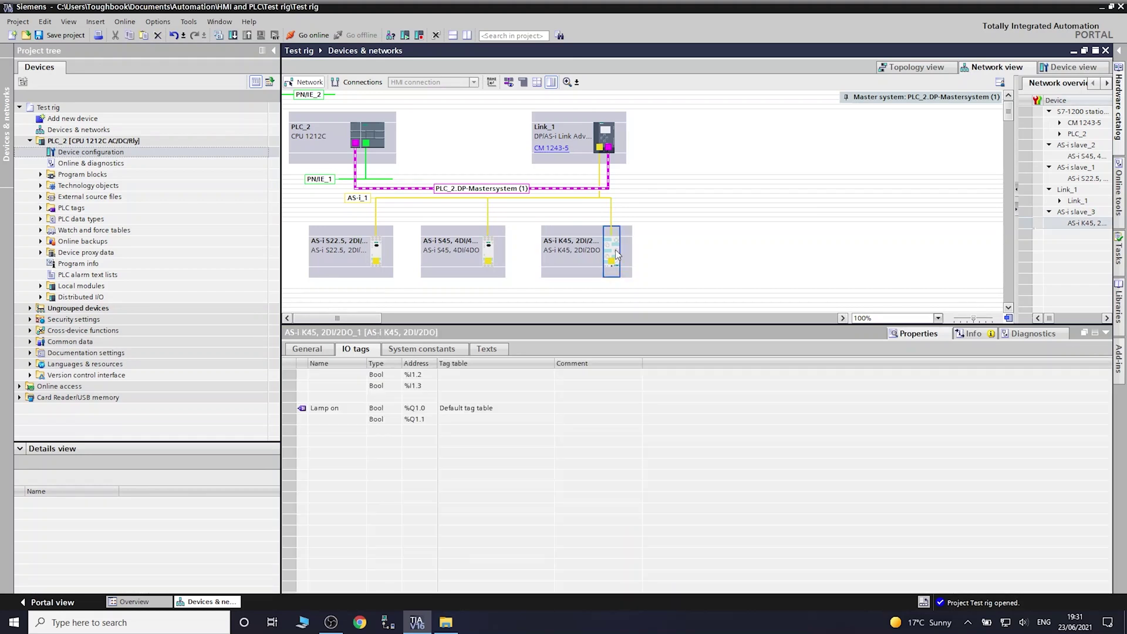
Check the AS-i addresses of the K45, S22.5 and S45 slaves under AS Interface settings.
click(315, 353)
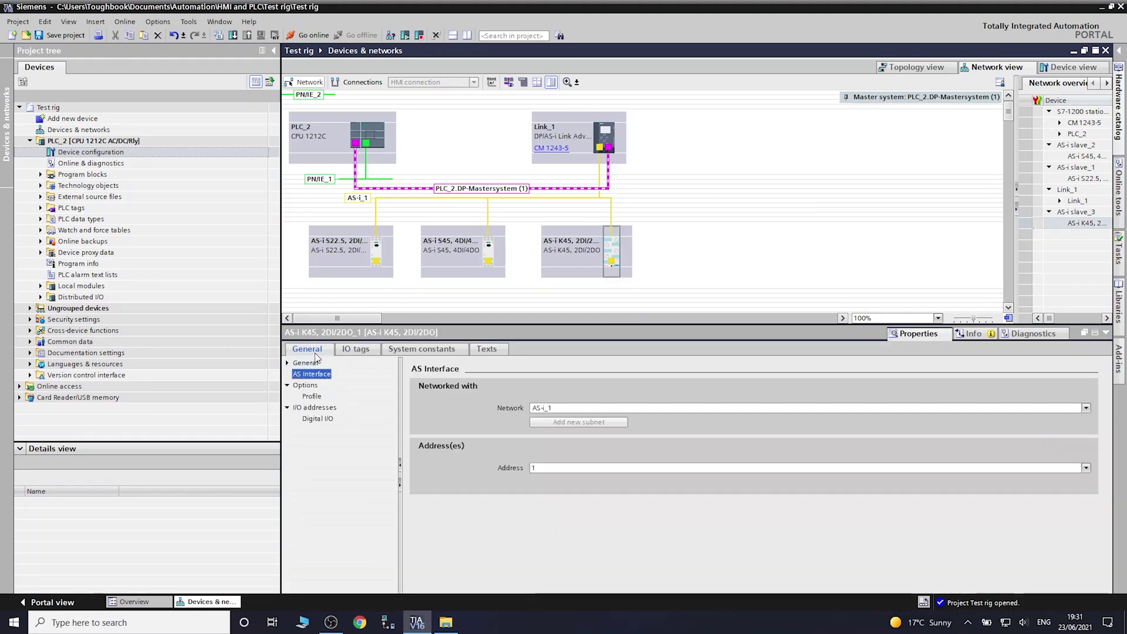
click(1087, 468)
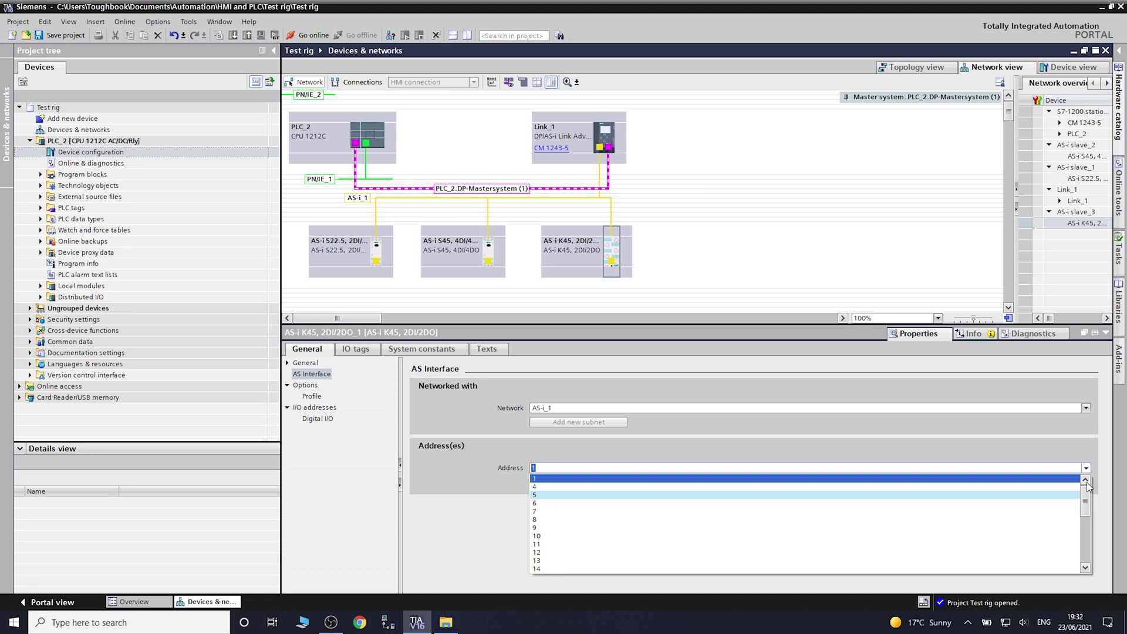
click(878, 432)
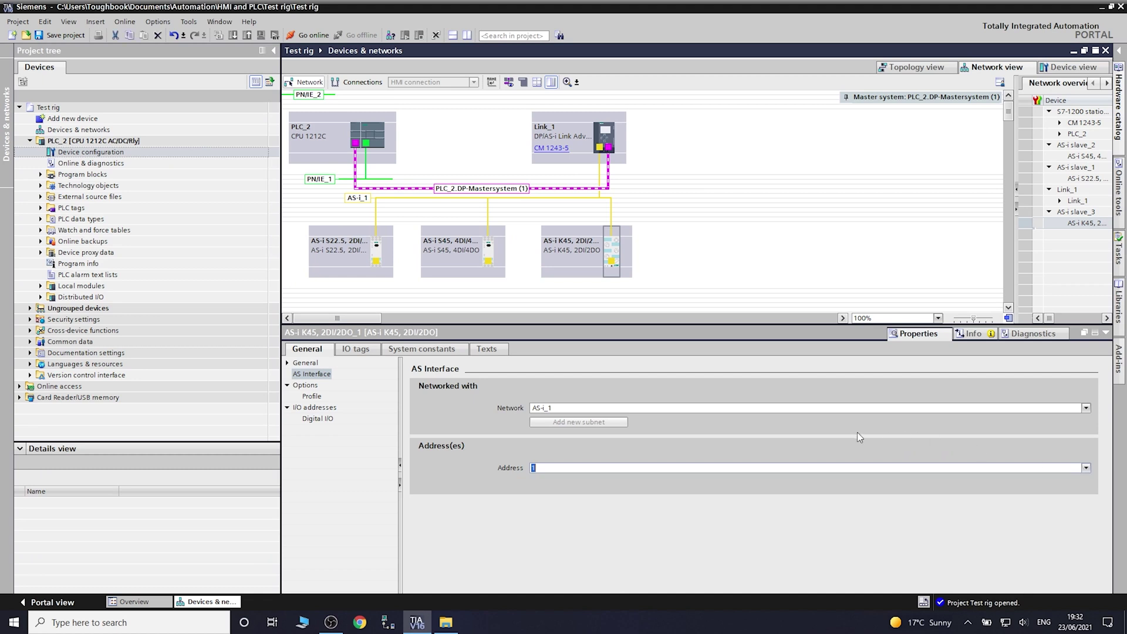
click(376, 262)
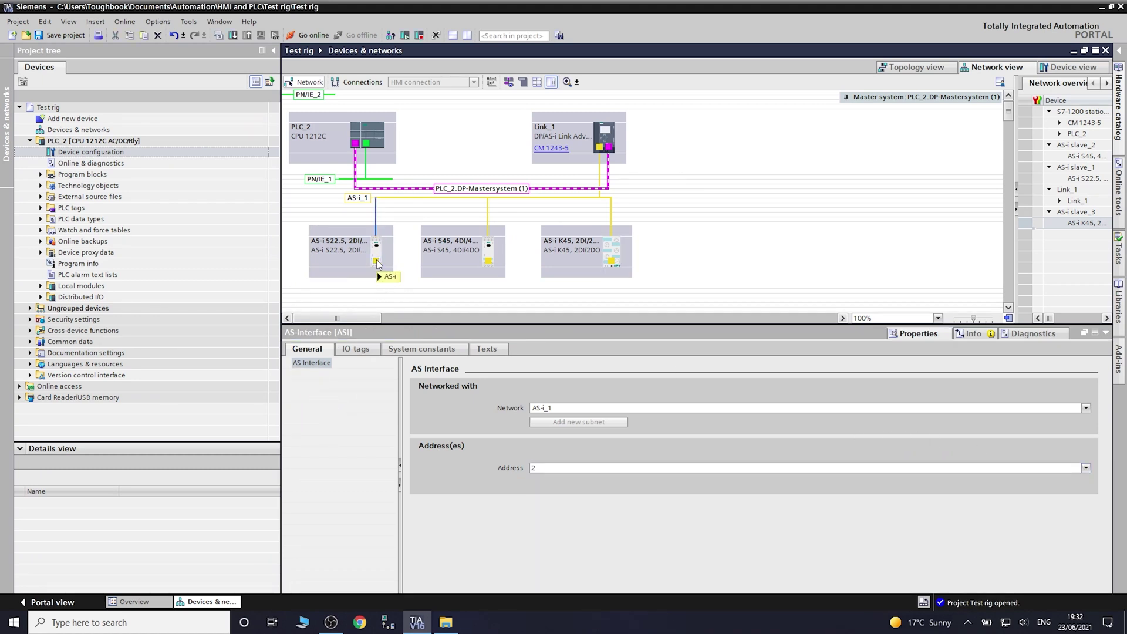
click(377, 249)
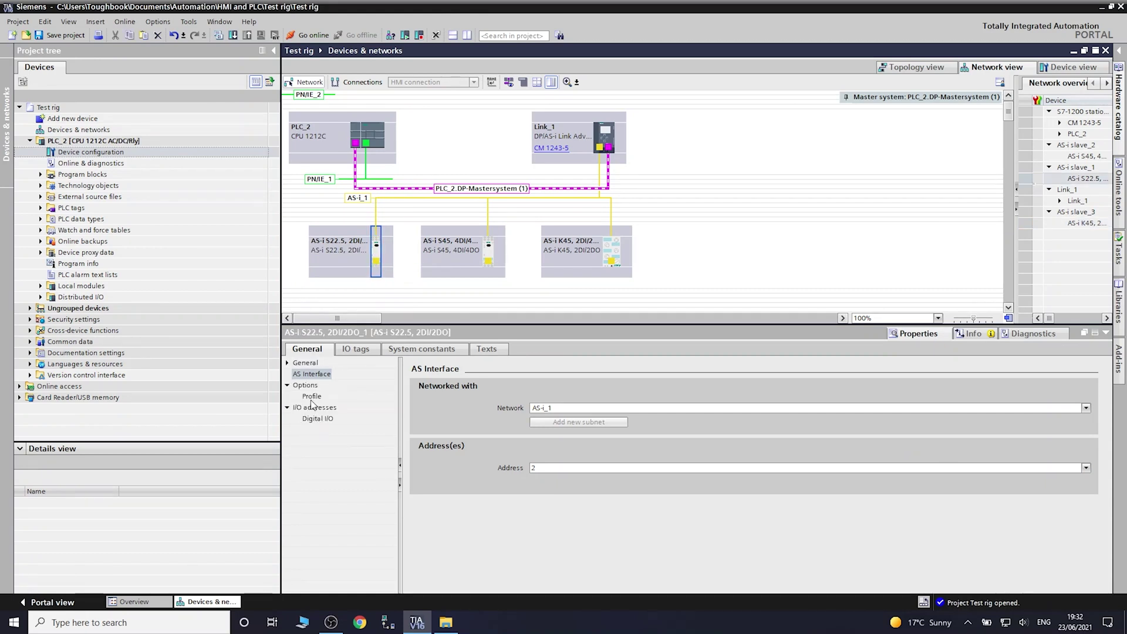
click(491, 245)
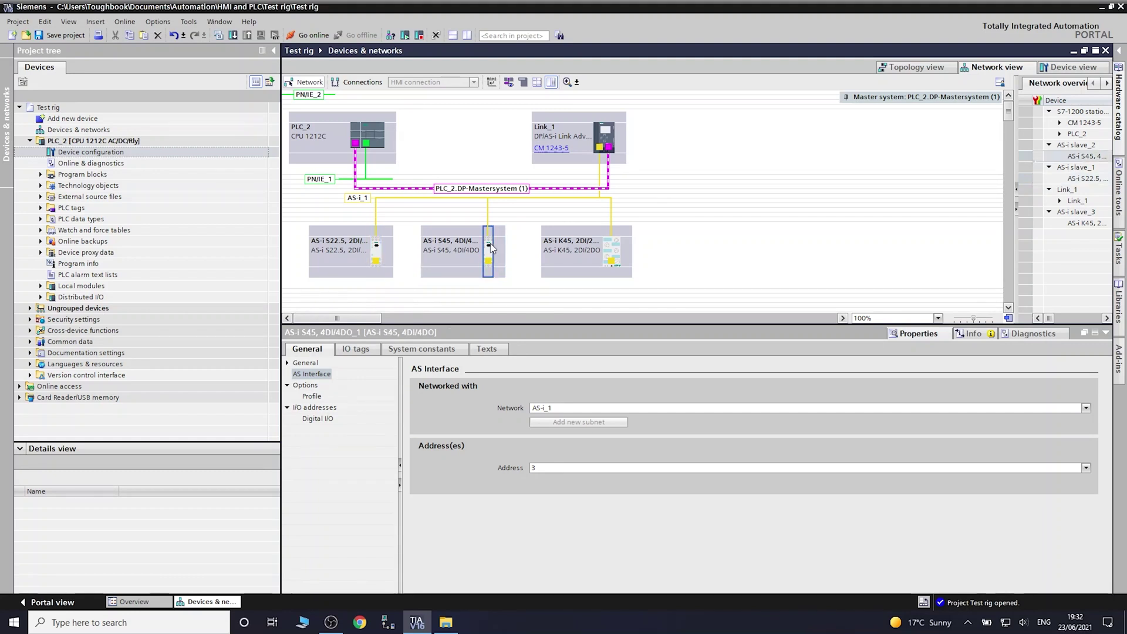
click(377, 247)
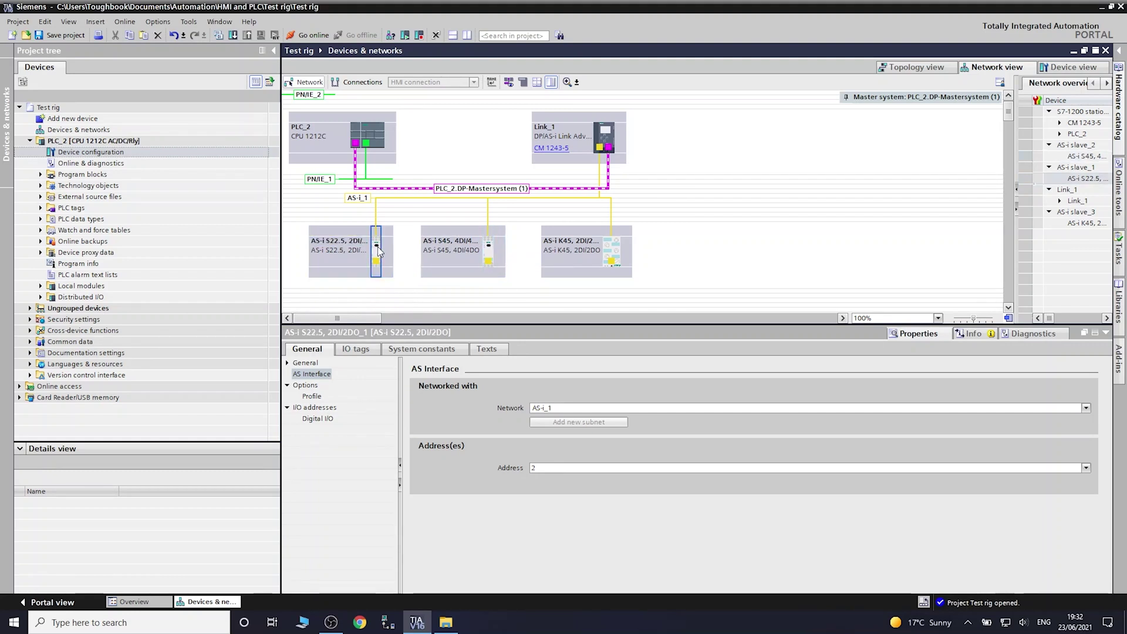
click(1087, 469)
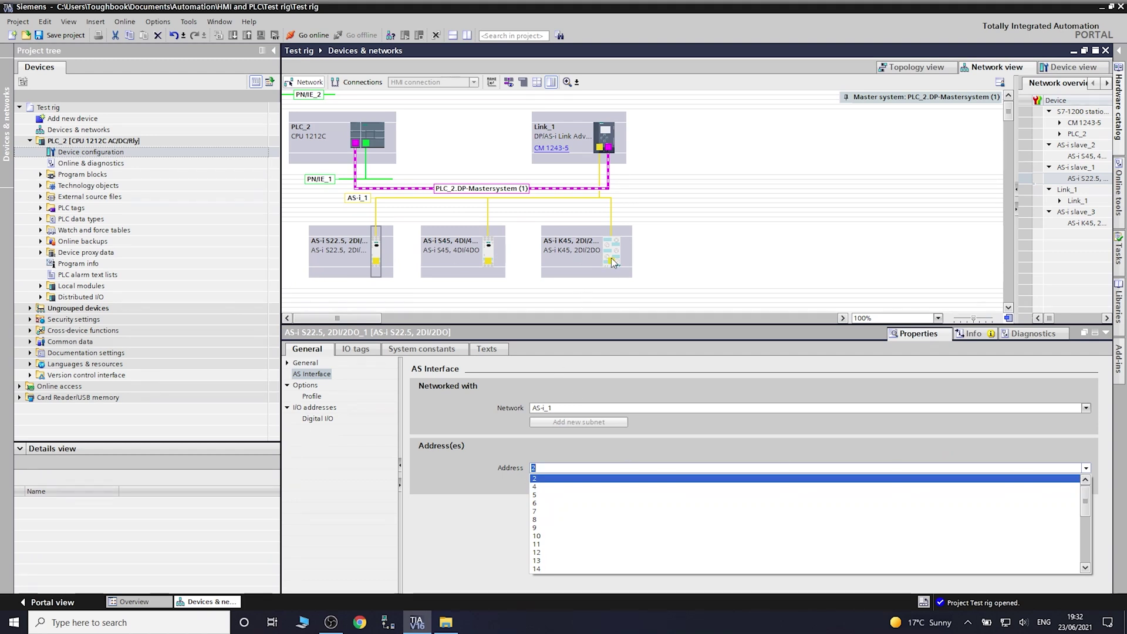
Detach the AS-i K45 and reconnect it to AS-i_1, giving it AS-i address 3.
mouse_move(611, 262)
mouse_down()
mouse_move(619, 312)
mouse_move(1080, 490)
mouse_move(614, 267)
mouse_up()
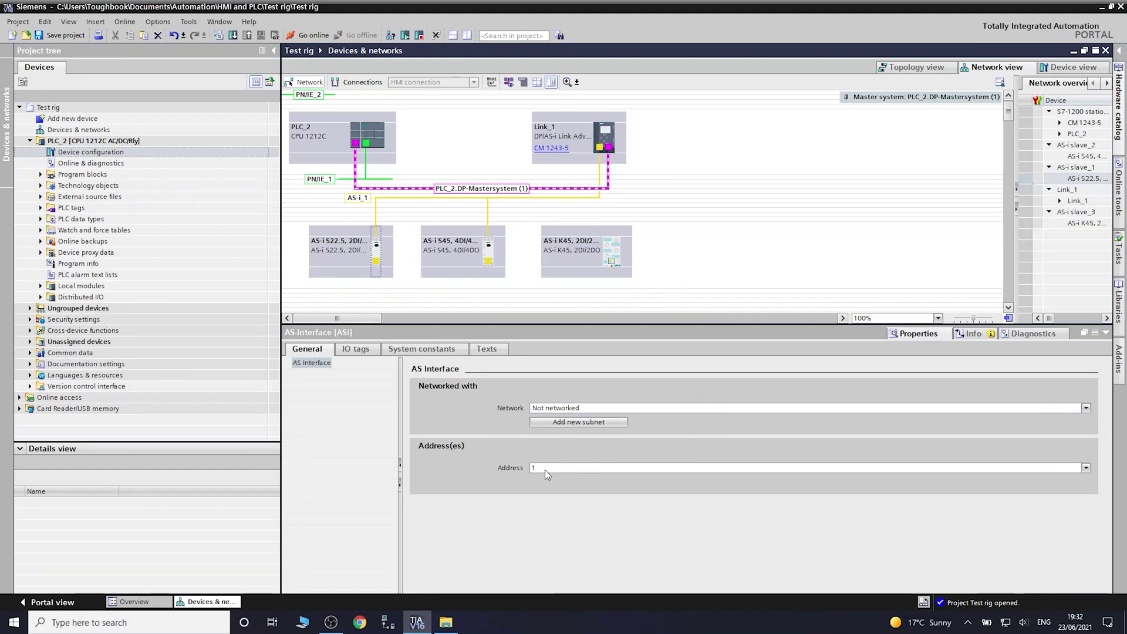
click(612, 259)
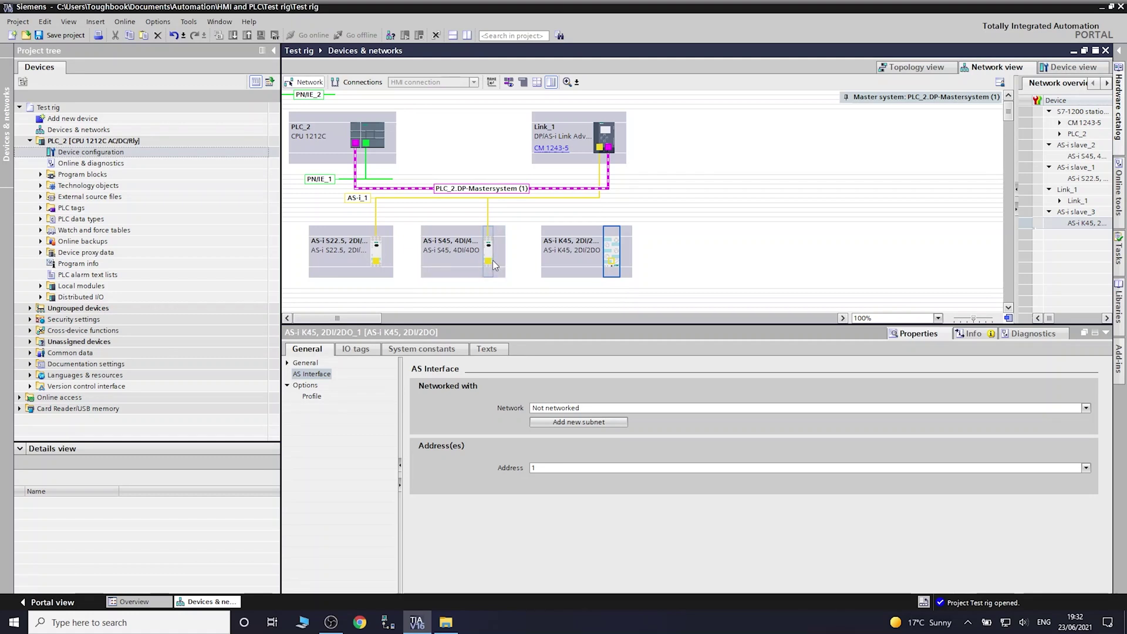
drag(488, 261, 611, 263)
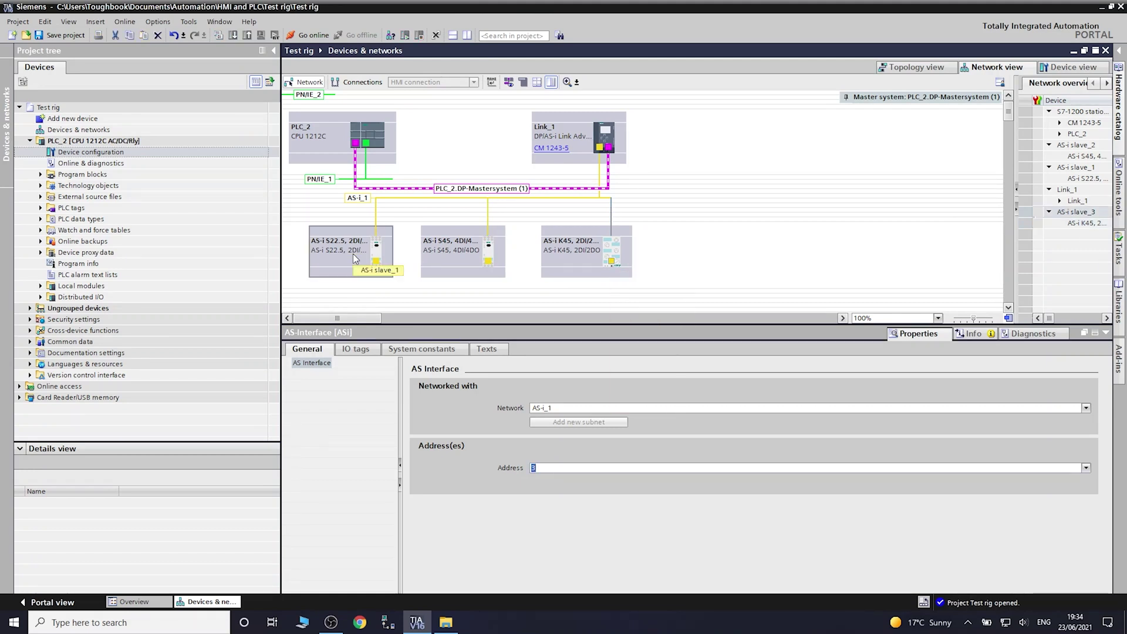
Check the addresses of AS-i slaves S22.5, S45 and K45 (expected 1, 2, 3).
click(377, 251)
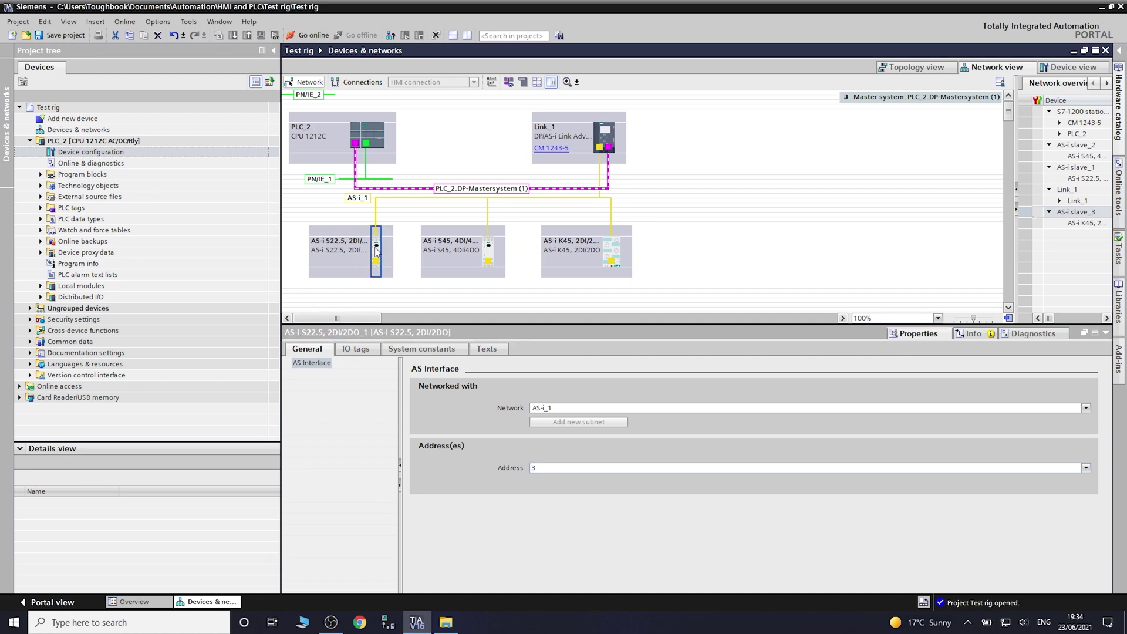
click(489, 250)
click(613, 247)
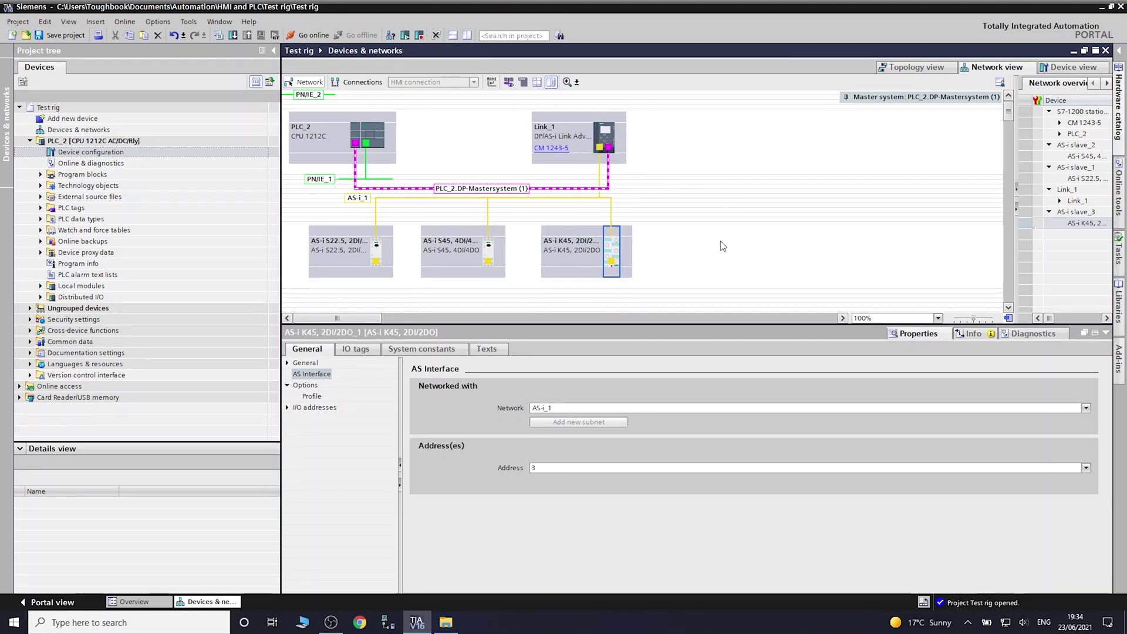
Find PLC_2 at 192.168.2.2 for download and compile its configuration into the Load preview.
click(382, 128)
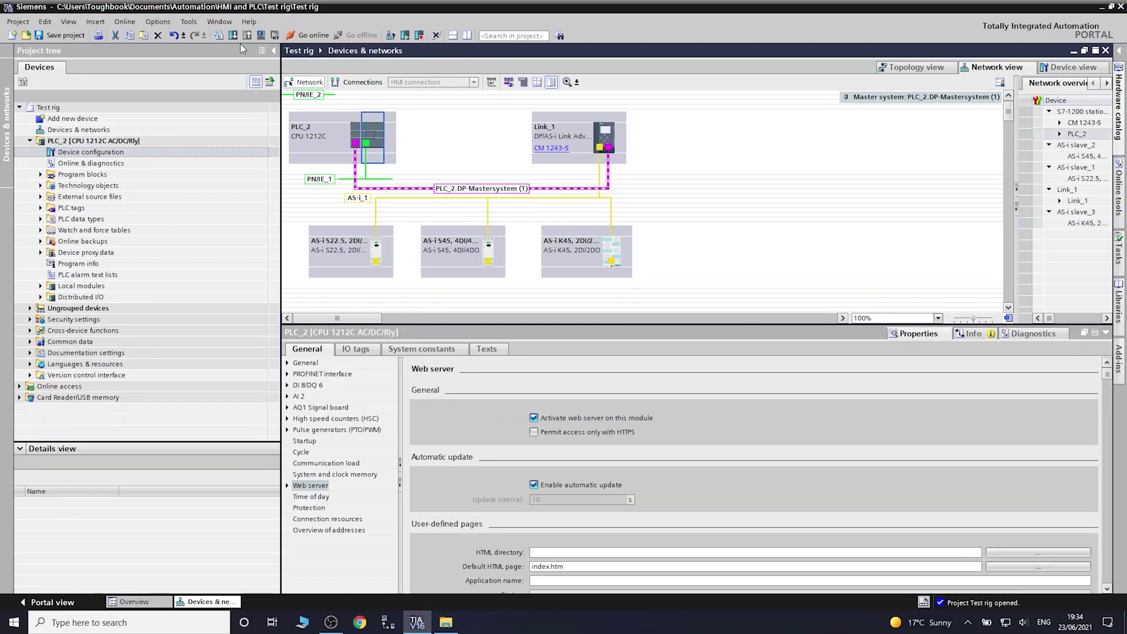
click(233, 35)
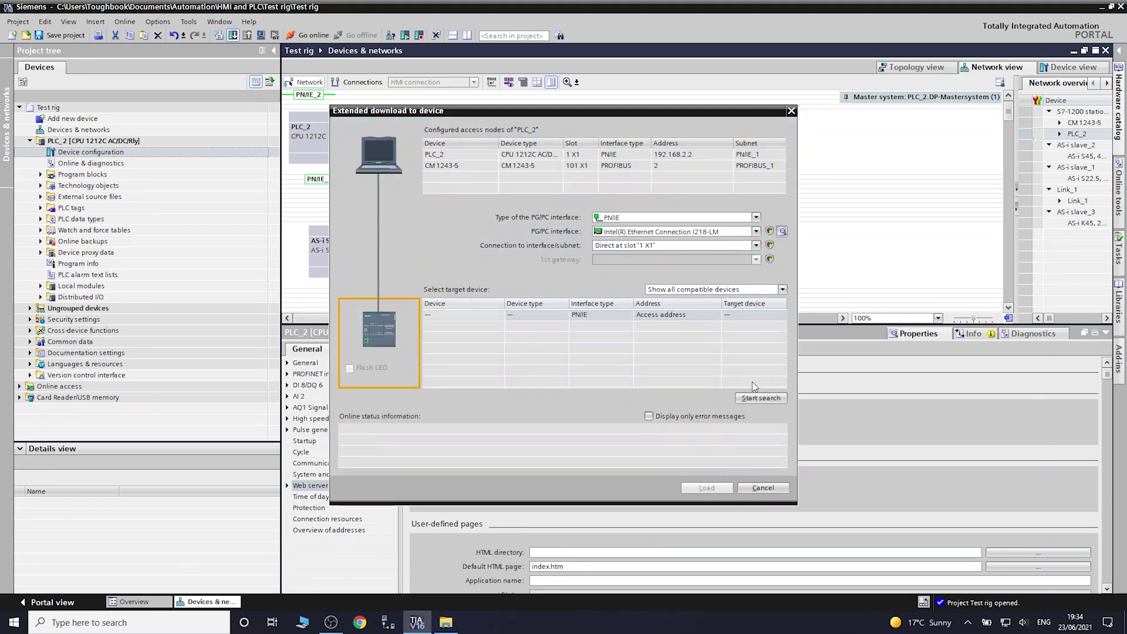
click(755, 399)
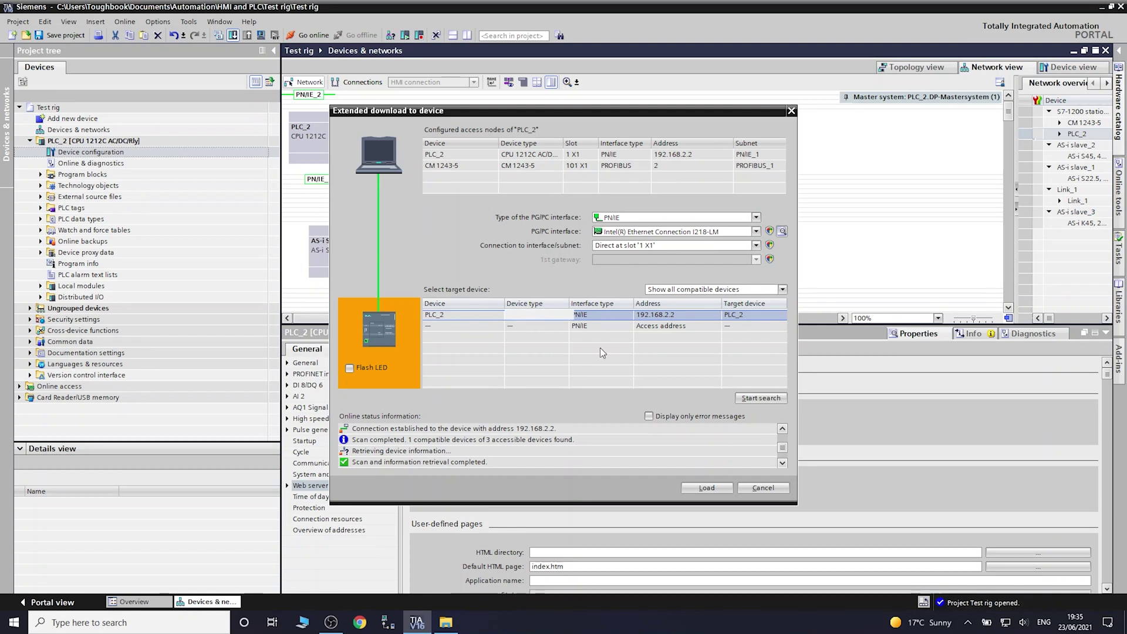
click(707, 488)
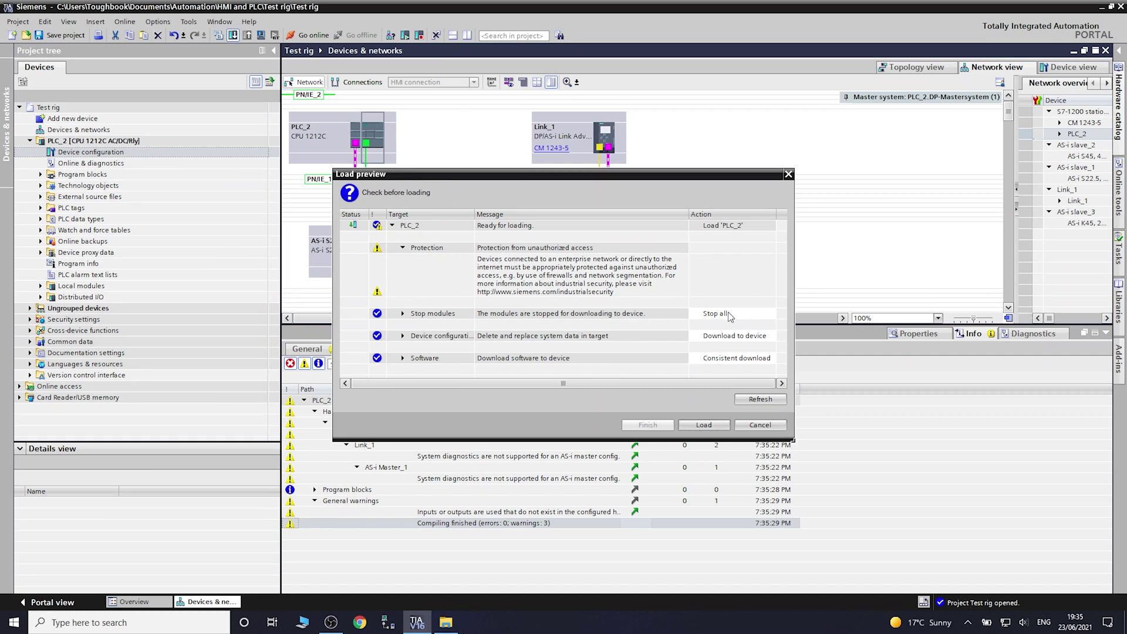
Load the configuration into PLC_2 and finish with Start module selected.
click(708, 422)
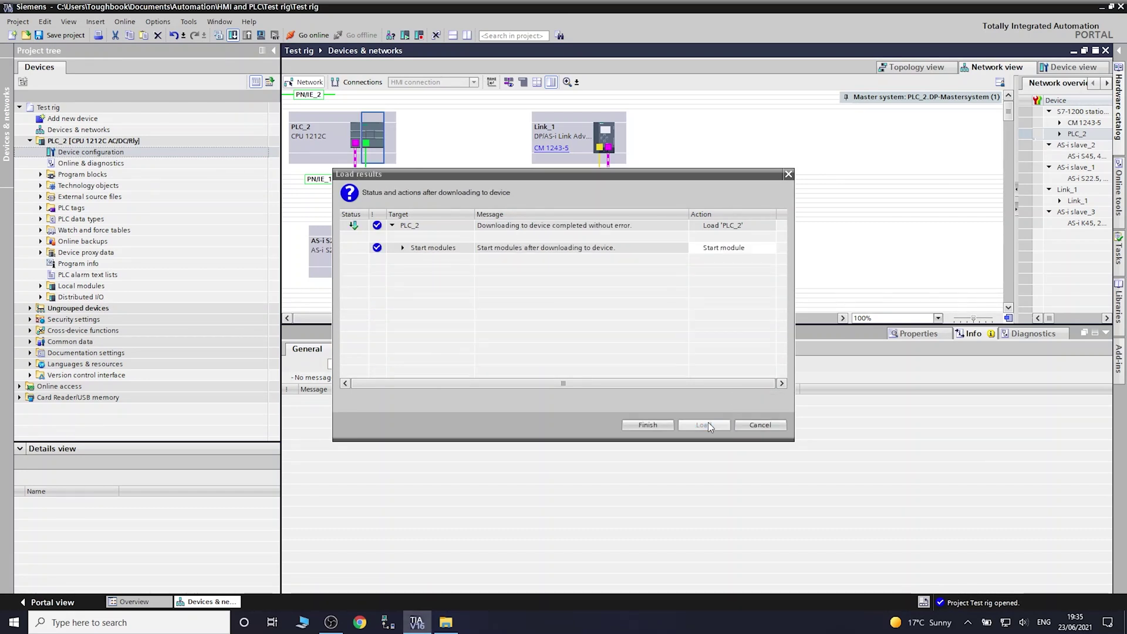
click(650, 427)
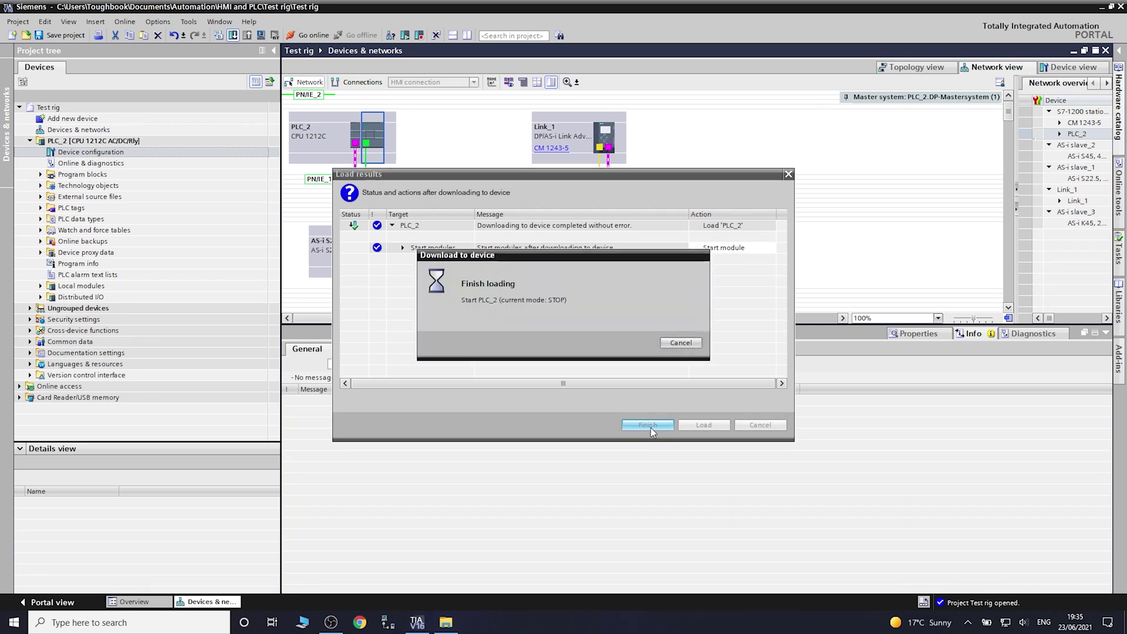